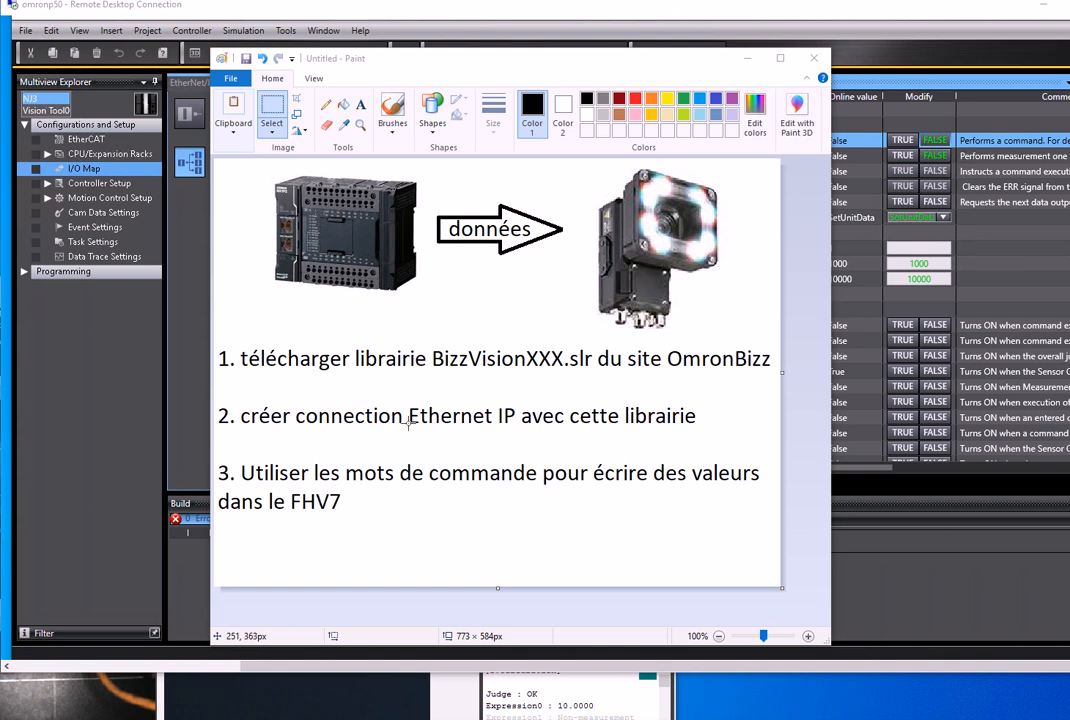
Step: Consult the Set Unit Data command table in the FH/FHV communication manual and mark its command code
{"action": "left_click", "coordinate": [127, 367]}
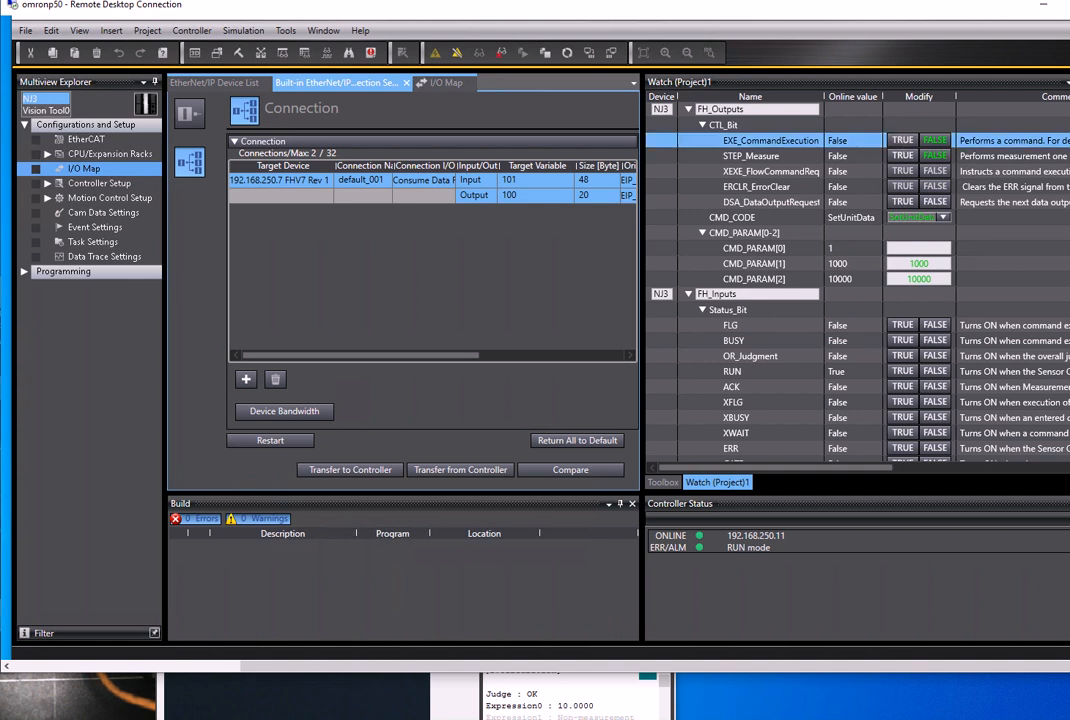
{"action": "left_click_drag", "start_coordinate": [1062, 700], "coordinate": [685, 46]}
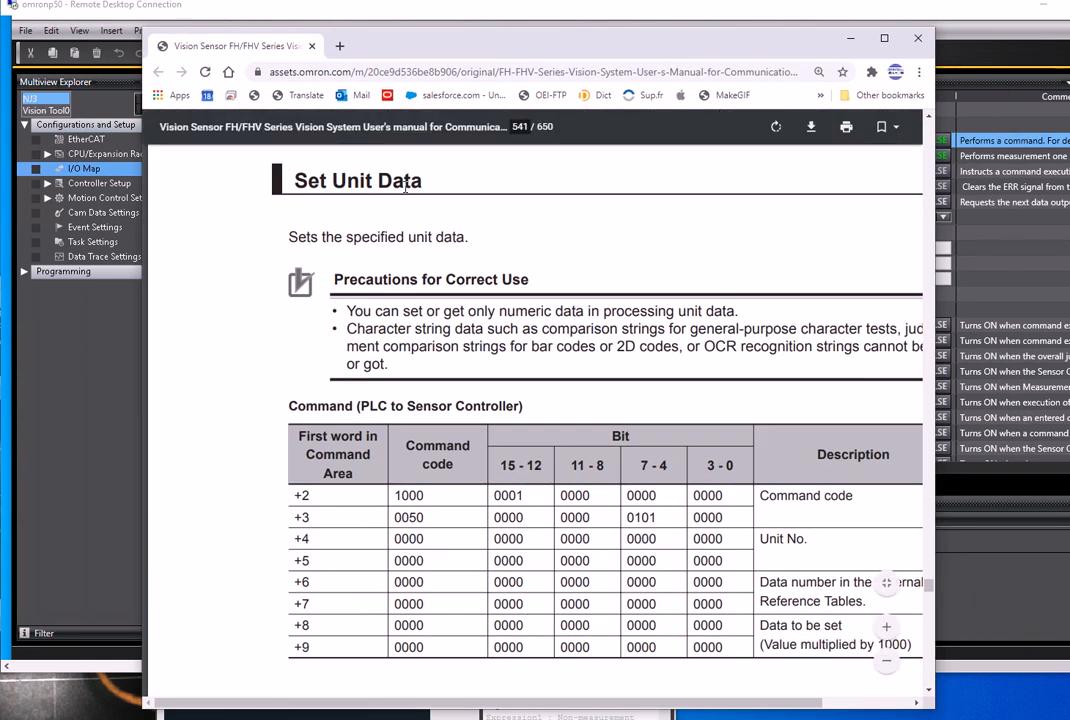
{"action": "left_click_drag", "start_coordinate": [402, 517], "coordinate": [442, 492]}
Step: Return to Sysmac Studio and choose SetUnitData as the modify value of CMD_CODE in the watch table
{"action": "left_click_drag", "start_coordinate": [498, 43], "coordinate": [1069, 480]}
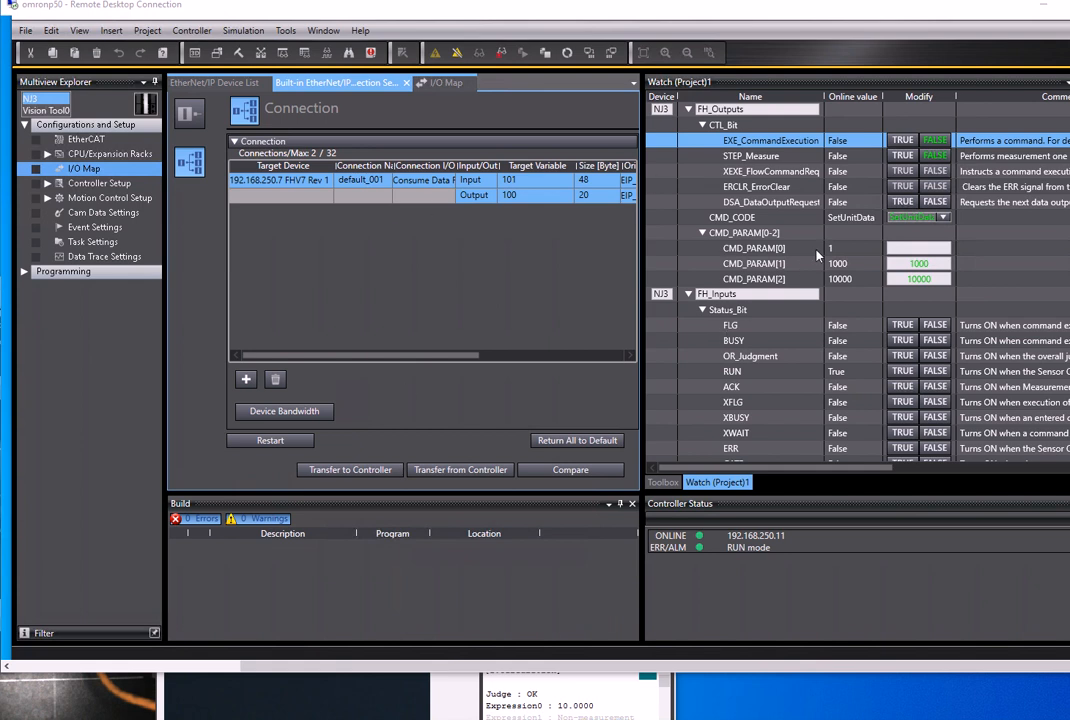
{"action": "left_click", "coordinate": [909, 219]}
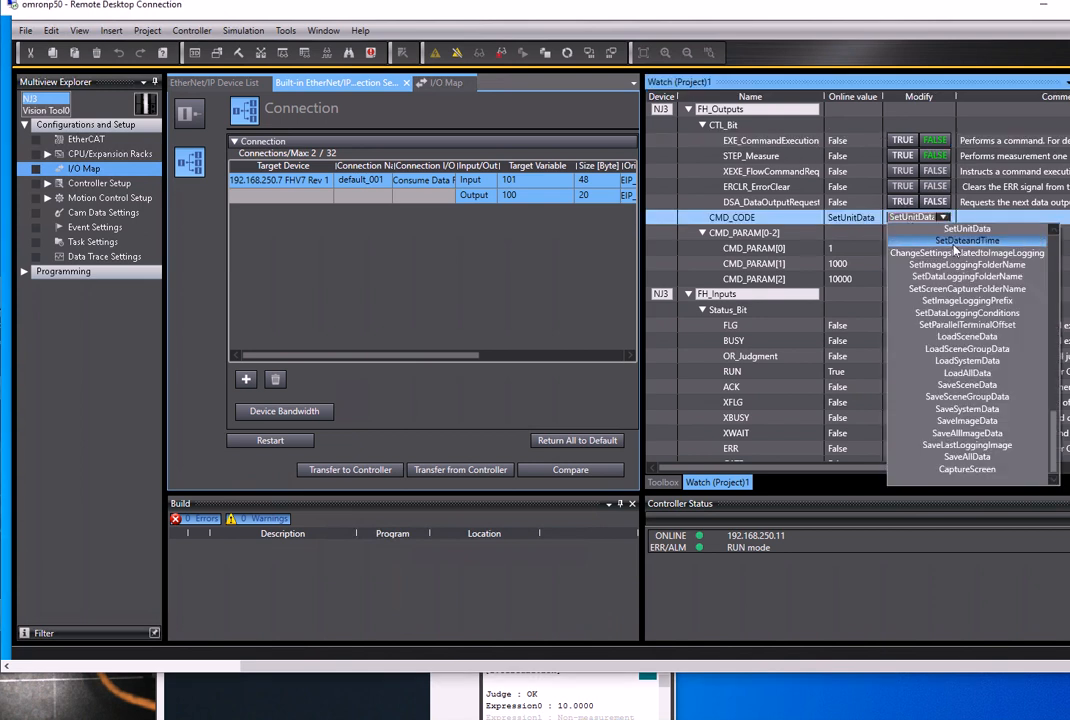
{"action": "left_click", "coordinate": [897, 224]}
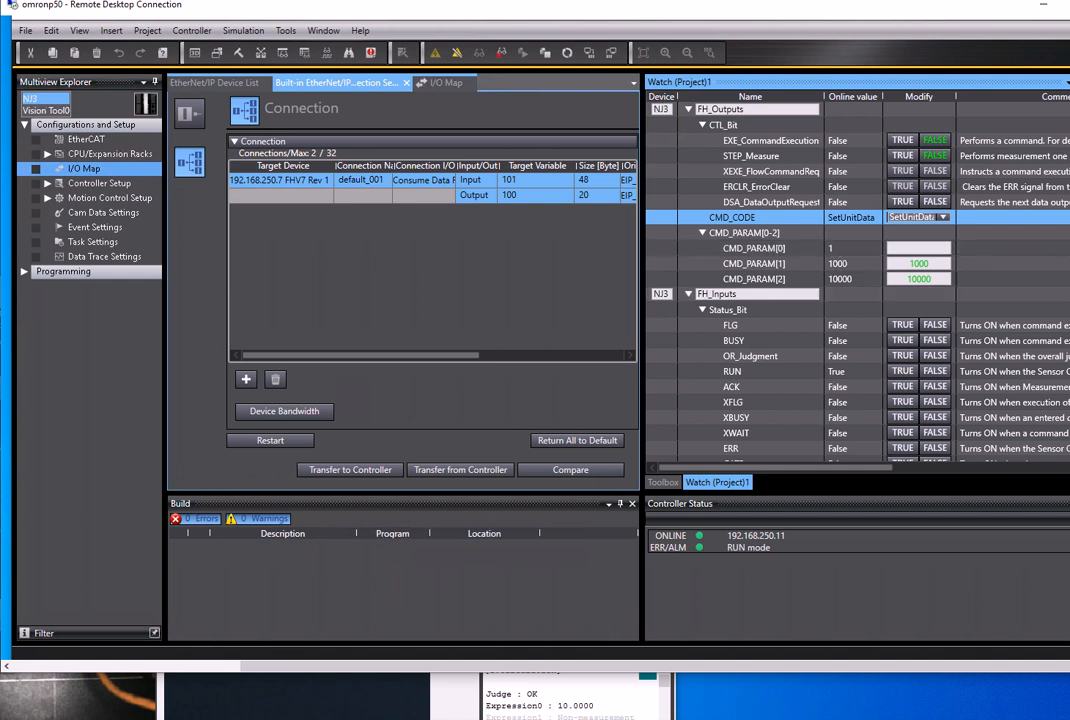
Step: Switch to FZ-PanDA and open the expression 0 editor of the 1.Calculation unit
{"action": "left_click", "coordinate": [400, 703]}
{"action": "left_click_drag", "start_coordinate": [226, 293], "coordinate": [412, 78]}
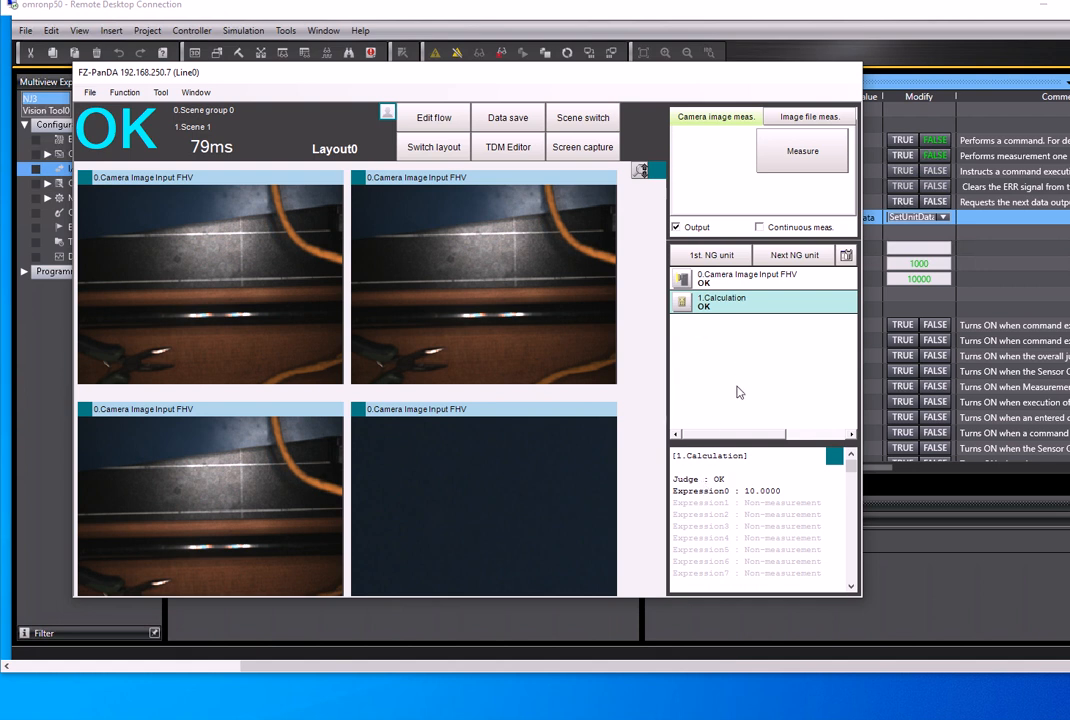
{"action": "left_click", "coordinate": [686, 307]}
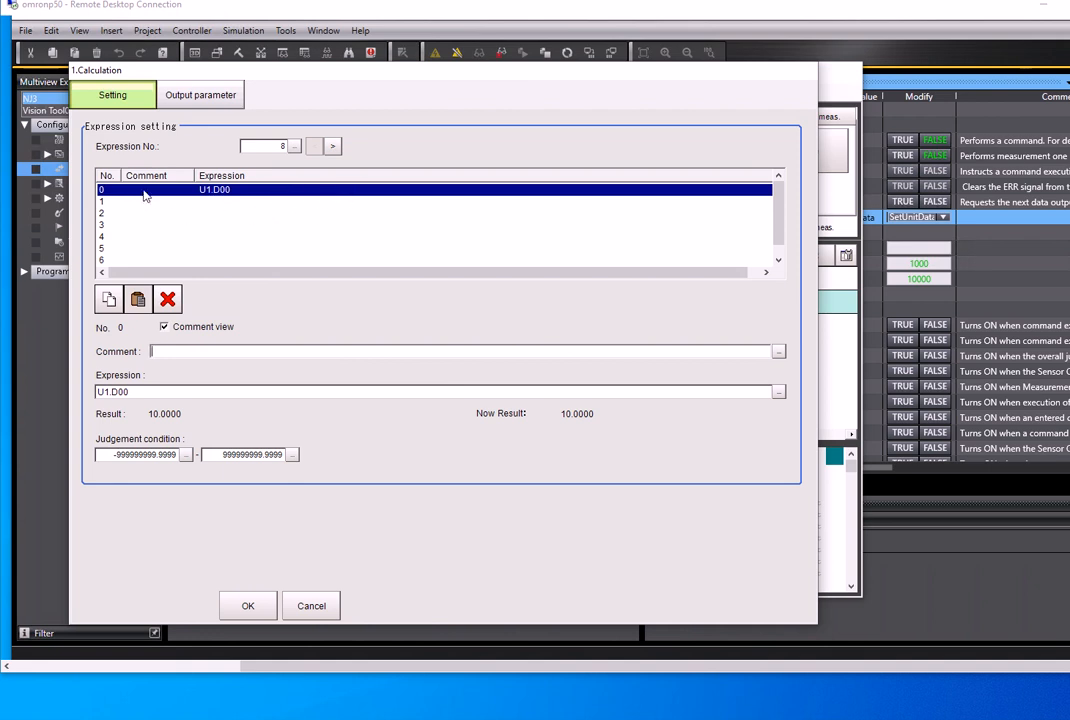
{"action": "left_click", "coordinate": [205, 190]}
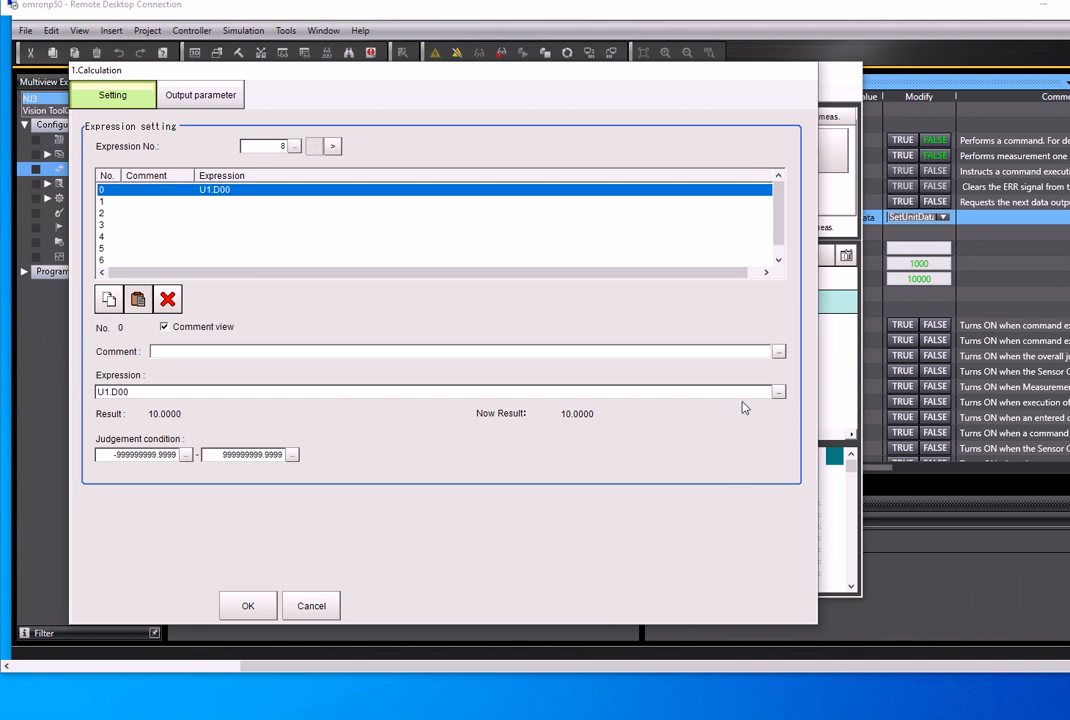
{"action": "left_click", "coordinate": [778, 393]}
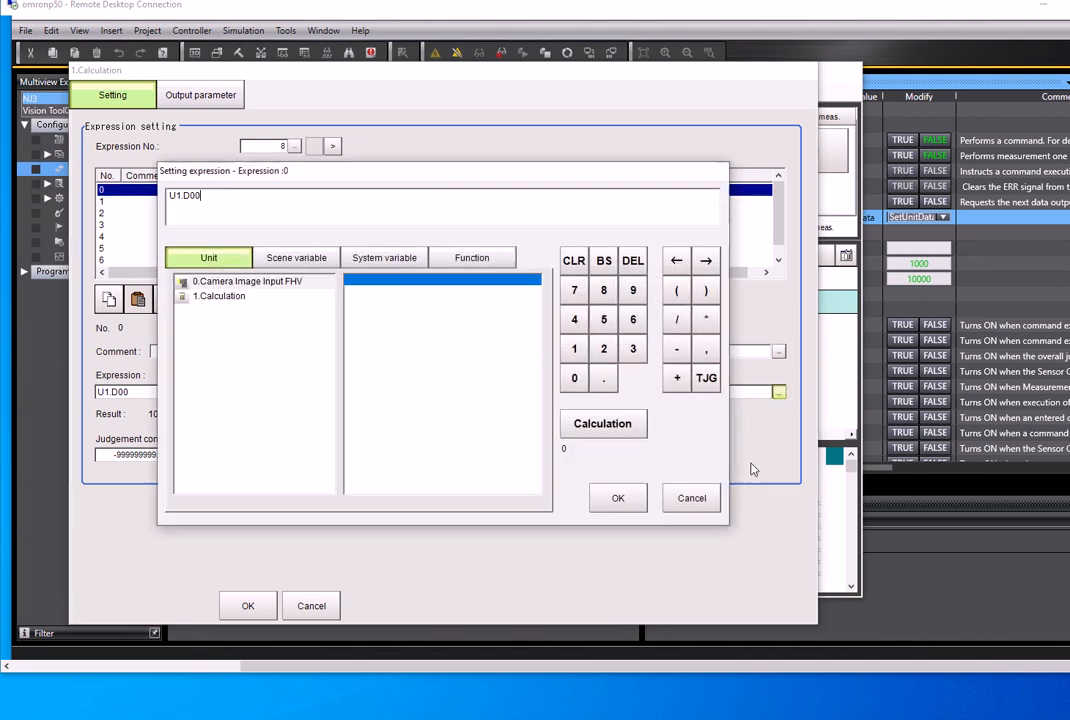
Step: Insert the Calculation unit's Data0 D00 into expression 0, delete the duplicate reference and accept both dialogs
{"action": "left_click", "coordinate": [219, 297]}
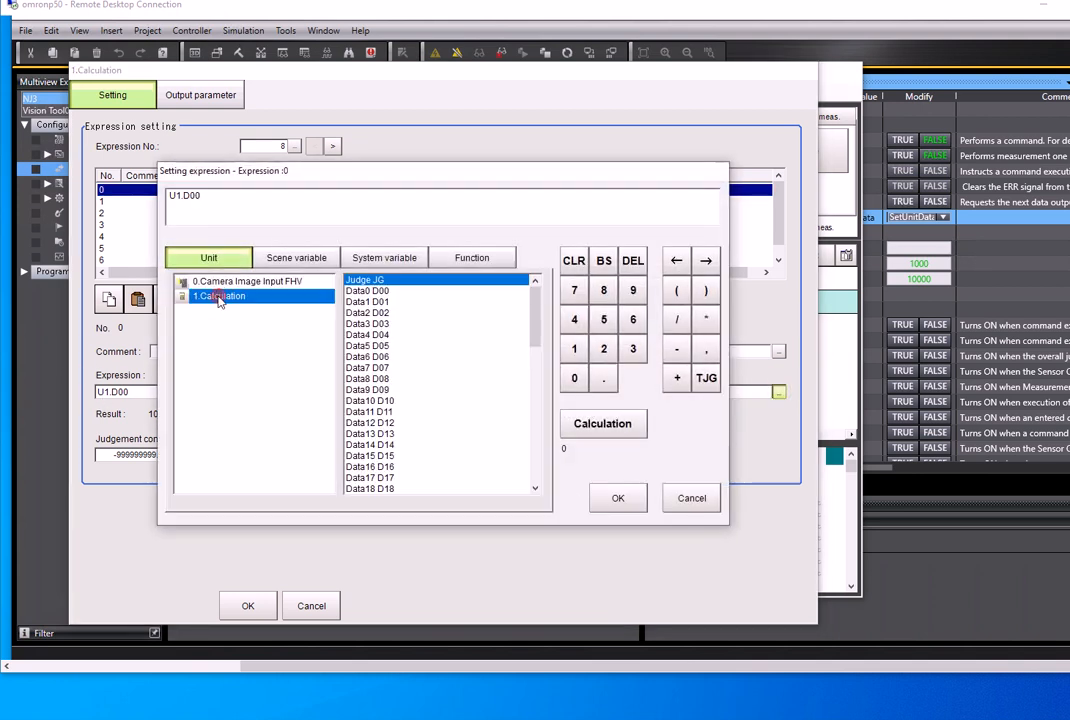
{"action": "double_click", "coordinate": [378, 292]}
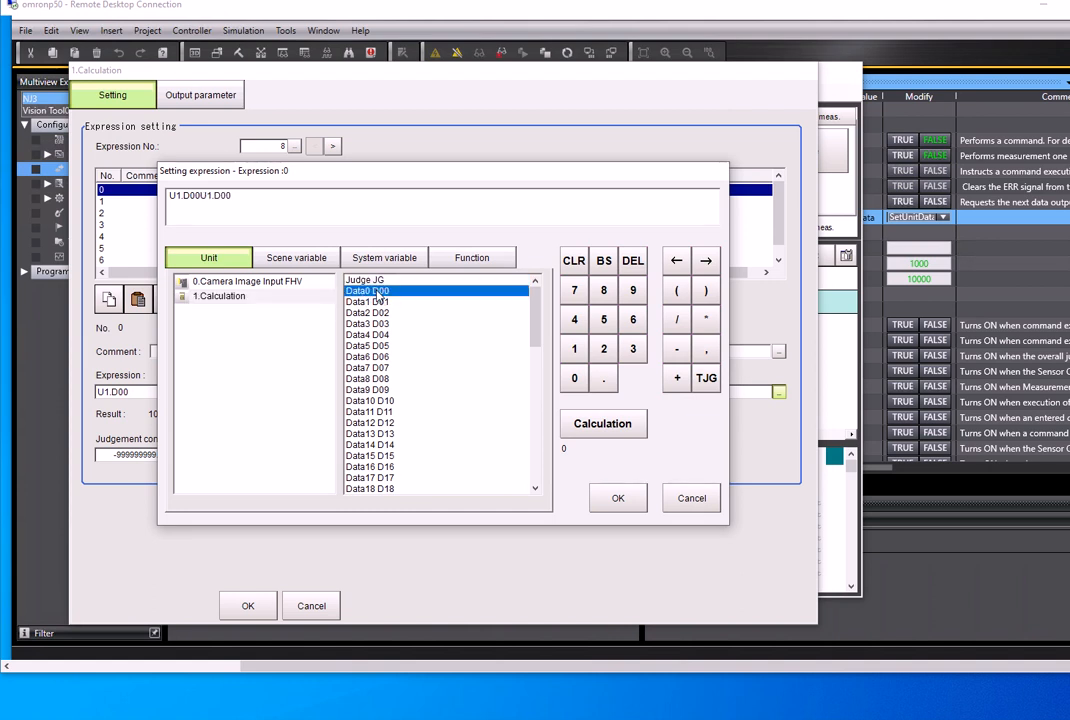
{"action": "left_click", "coordinate": [602, 266]}
{"action": "left_click", "coordinate": [602, 266]}
{"action": "left_click", "coordinate": [602, 266]}
{"action": "left_click", "coordinate": [602, 266]}
{"action": "left_click", "coordinate": [601, 265]}
{"action": "left_click", "coordinate": [601, 265]}
{"action": "left_click", "coordinate": [612, 497]}
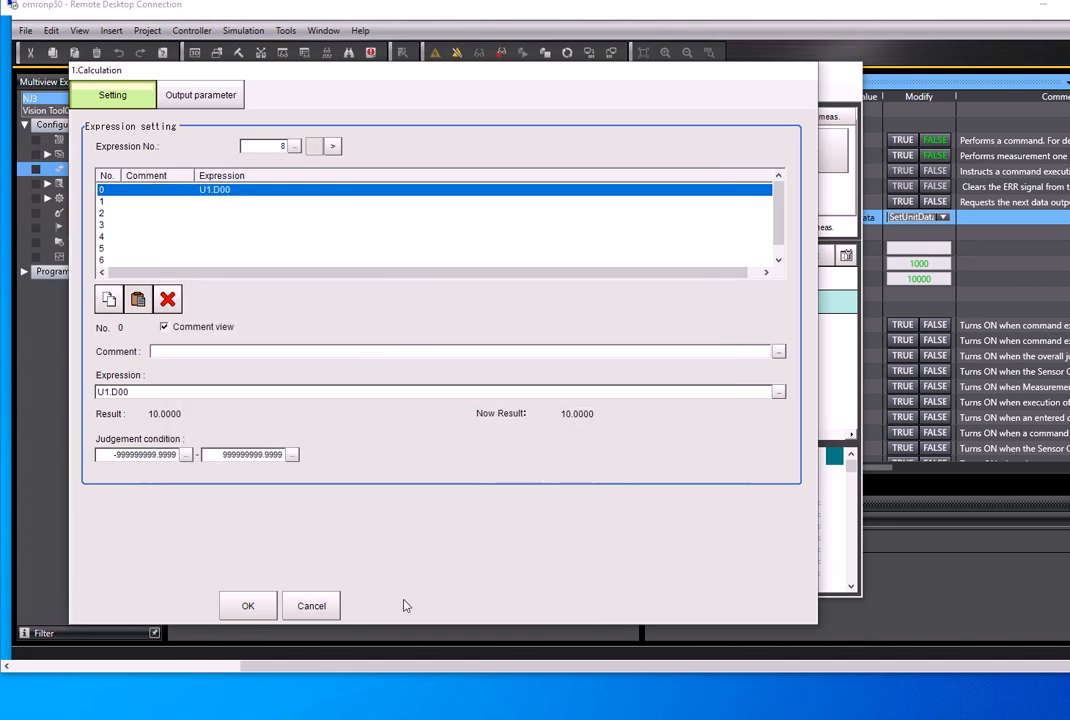
{"action": "left_click", "coordinate": [235, 606]}
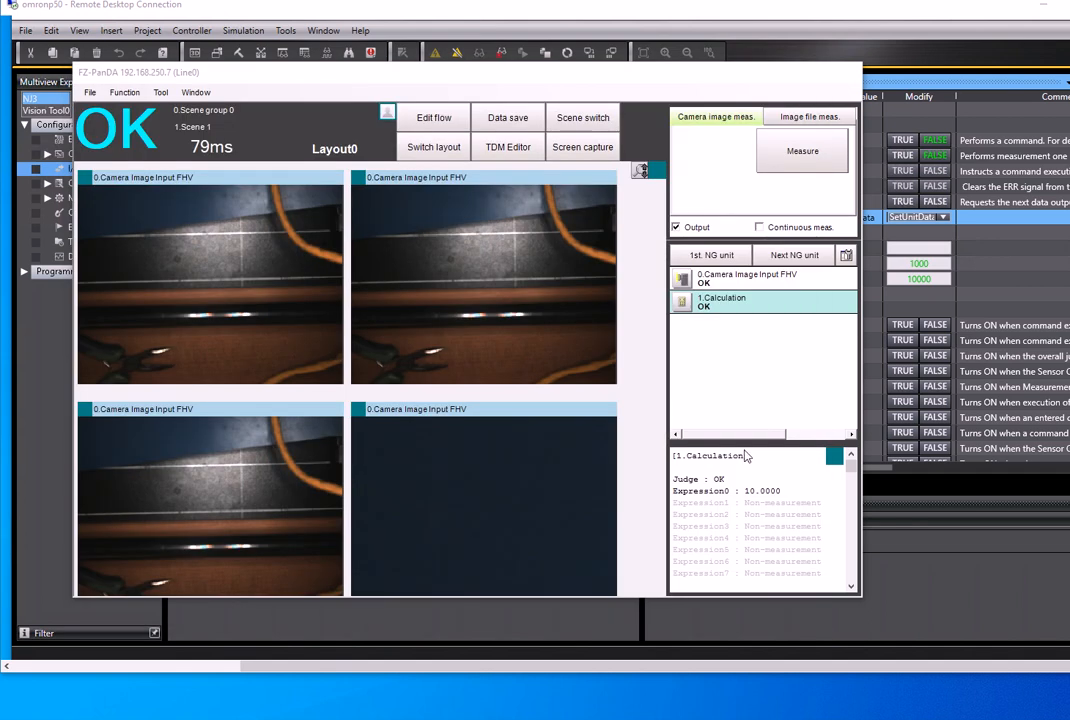
Step: Consult the External Reference Tables (Calculation) in the processing item manual, marking data number 1000 for resultData
{"action": "left_click_drag", "start_coordinate": [335, 70], "coordinate": [203, 278]}
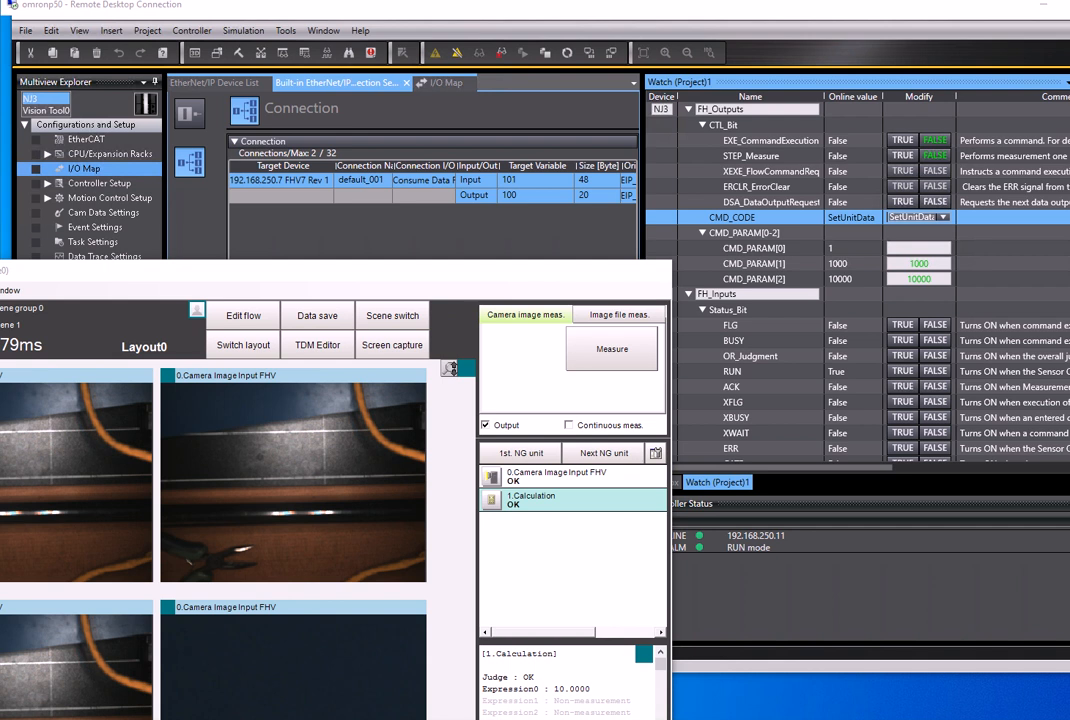
{"action": "key", "text": "alt+Tab"}
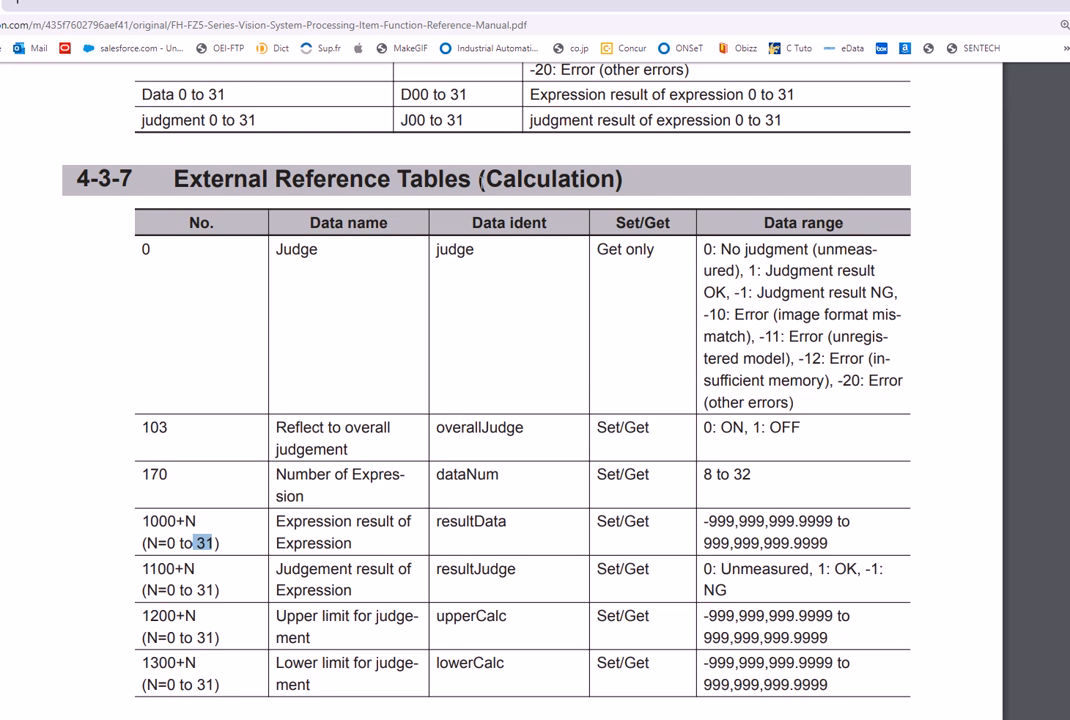
{"action": "left_click_drag", "start_coordinate": [488, 178], "coordinate": [608, 178]}
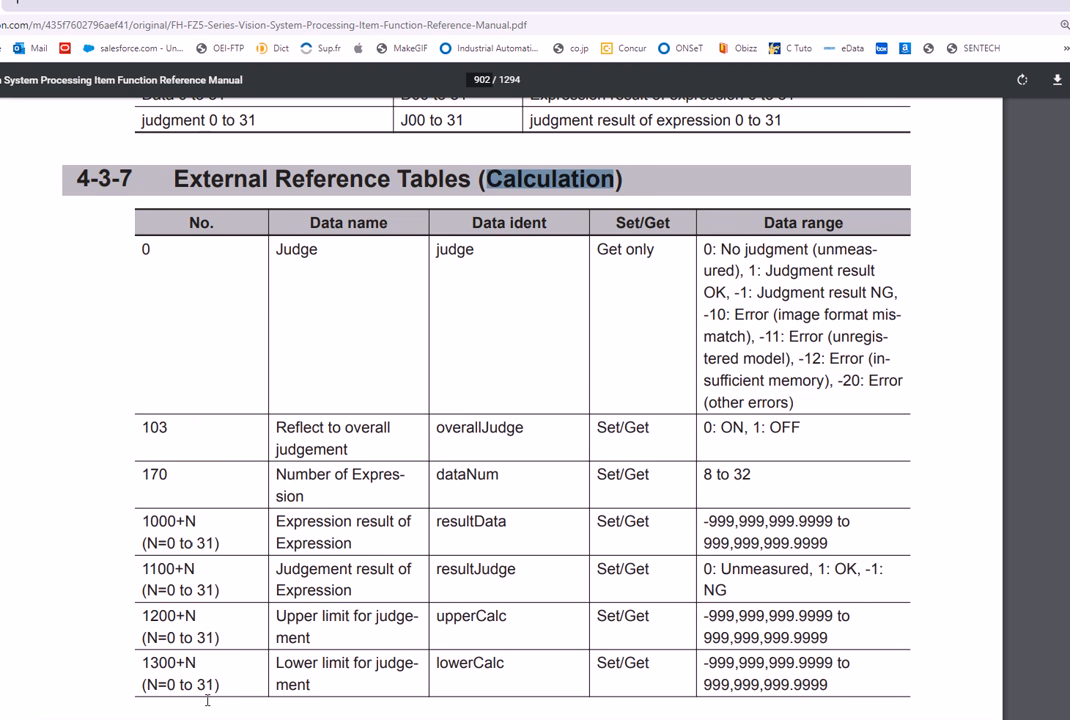
{"action": "left_click_drag", "start_coordinate": [437, 521], "coordinate": [505, 517]}
{"action": "left_click_drag", "start_coordinate": [142, 520], "coordinate": [208, 543]}
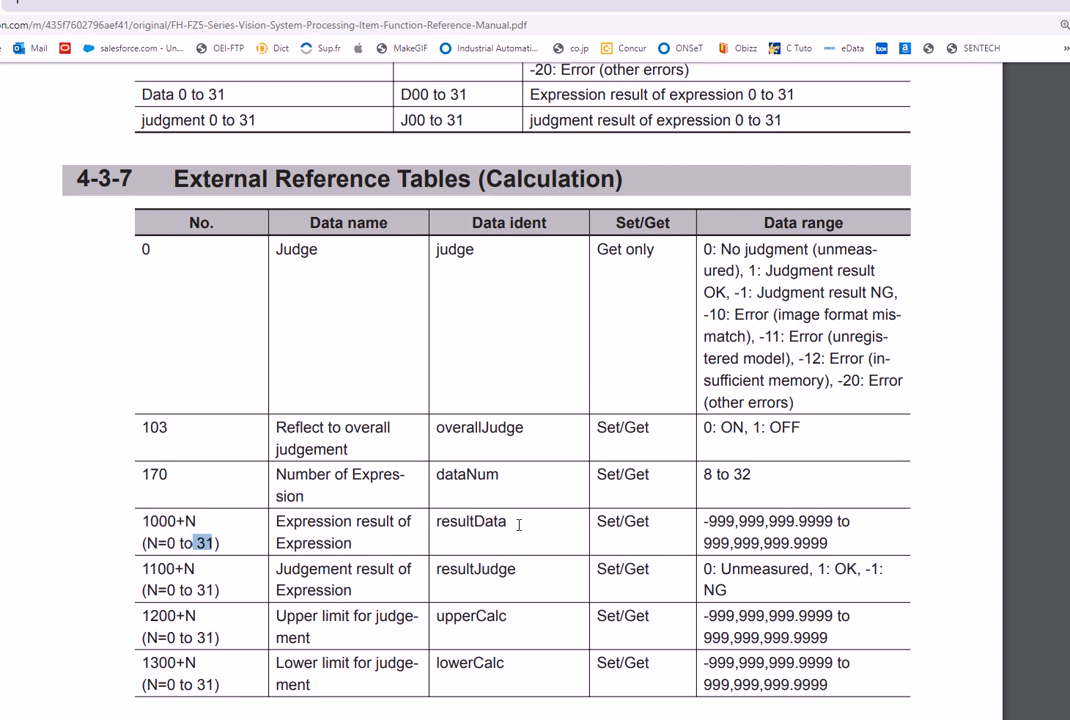
{"action": "left_click_drag", "start_coordinate": [143, 521], "coordinate": [176, 521]}
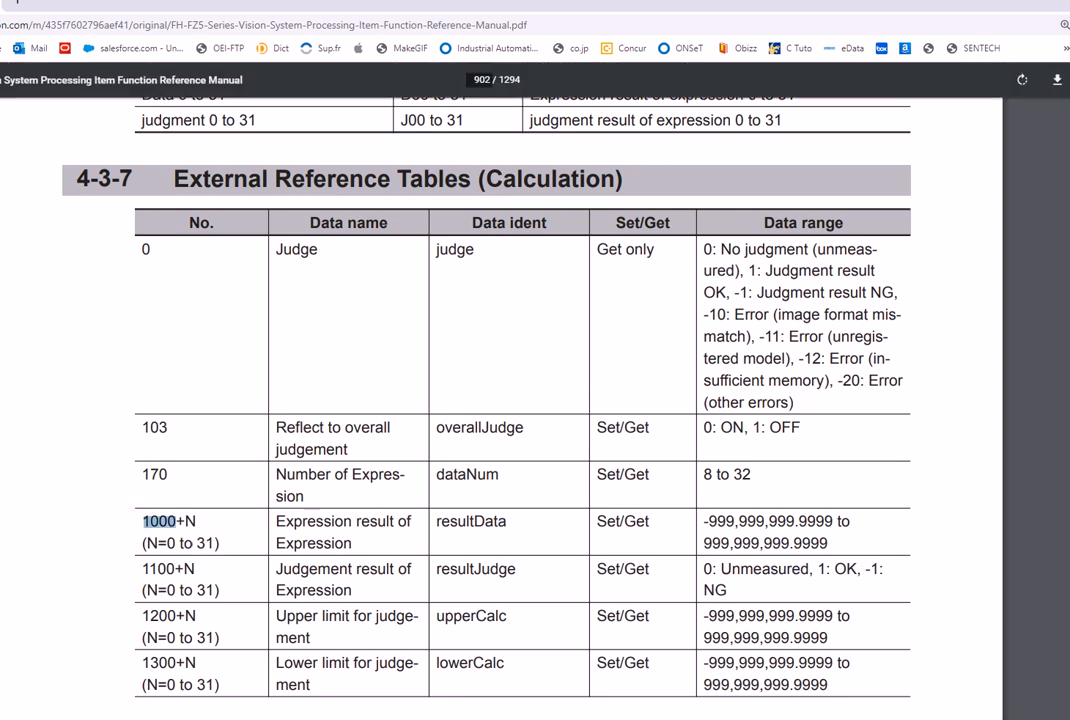
{"action": "left_click", "coordinate": [1066, 2]}
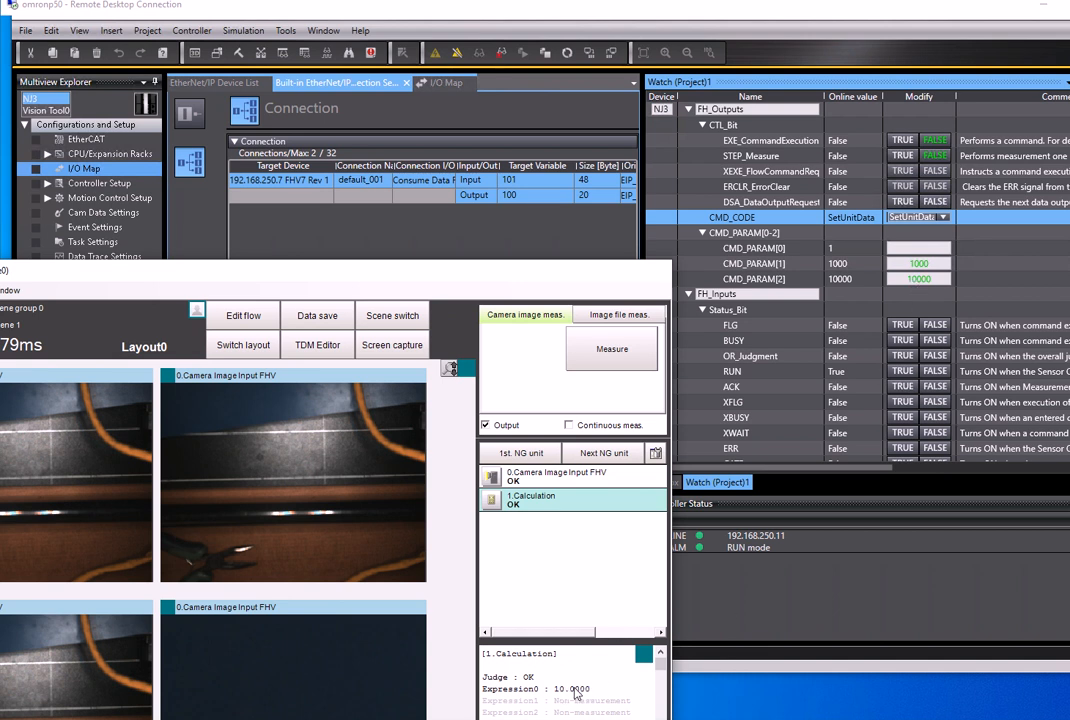
Step: In the Sysmac Studio watch table, set CMD_PARAM[2] to 5500 and set EXE_CommandExecution to True to send the command
{"action": "left_click", "coordinate": [761, 237]}
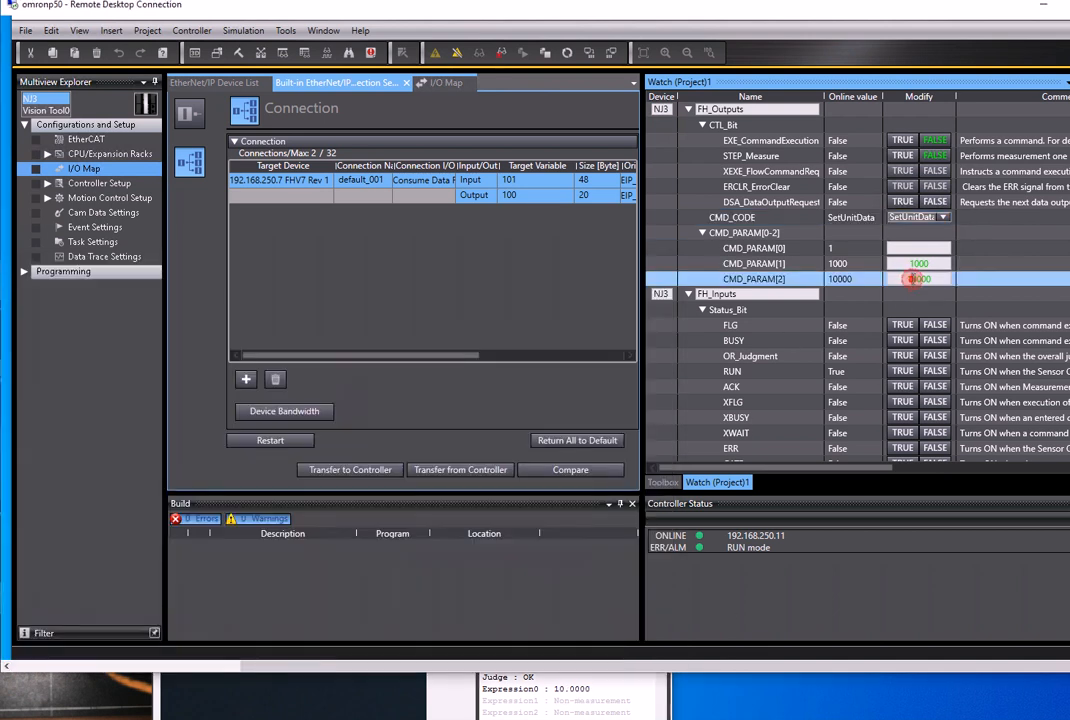
{"action": "type", "text": "55"}
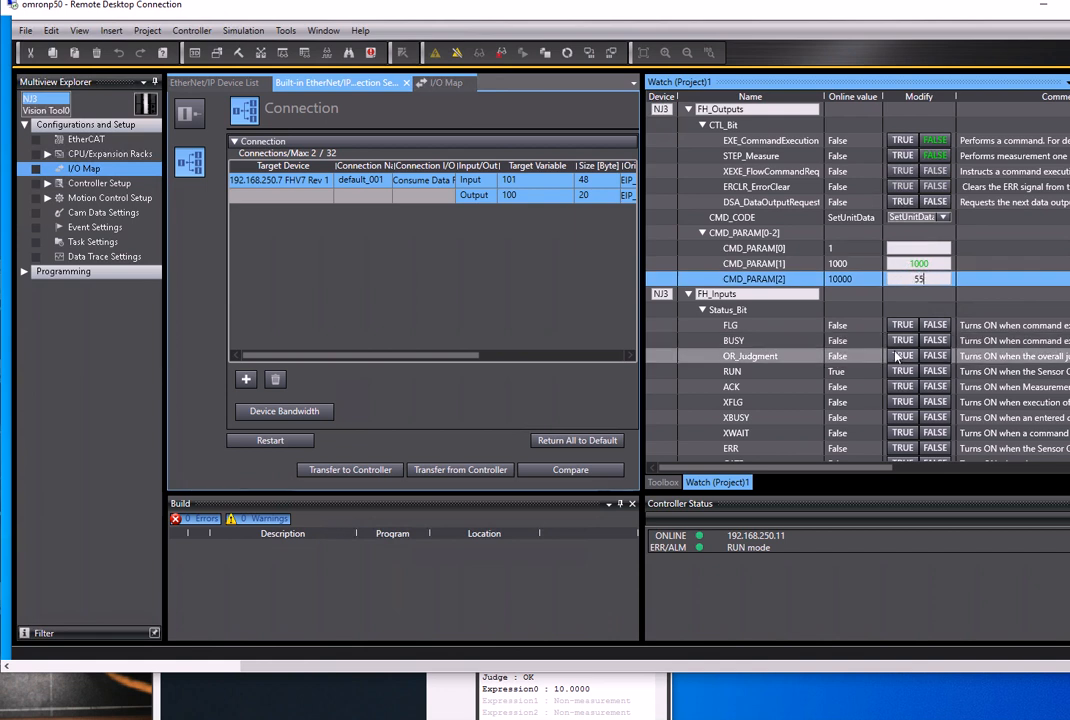
{"action": "type", "text": "00"}
{"action": "key", "text": "Return"}
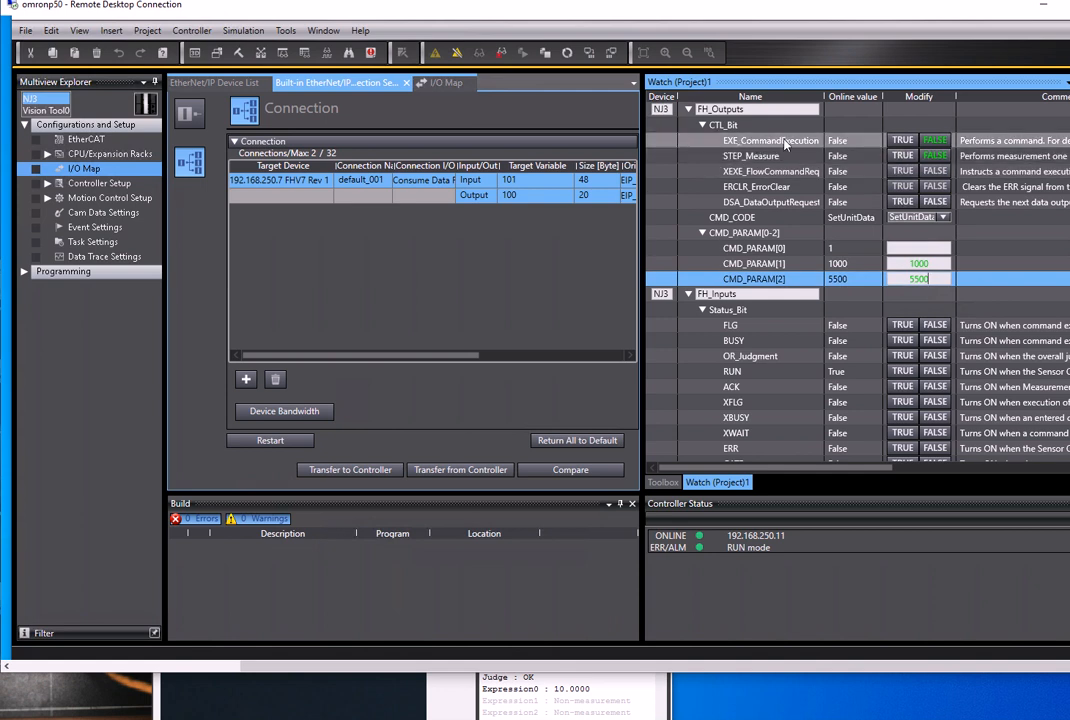
{"action": "left_click", "coordinate": [901, 141]}
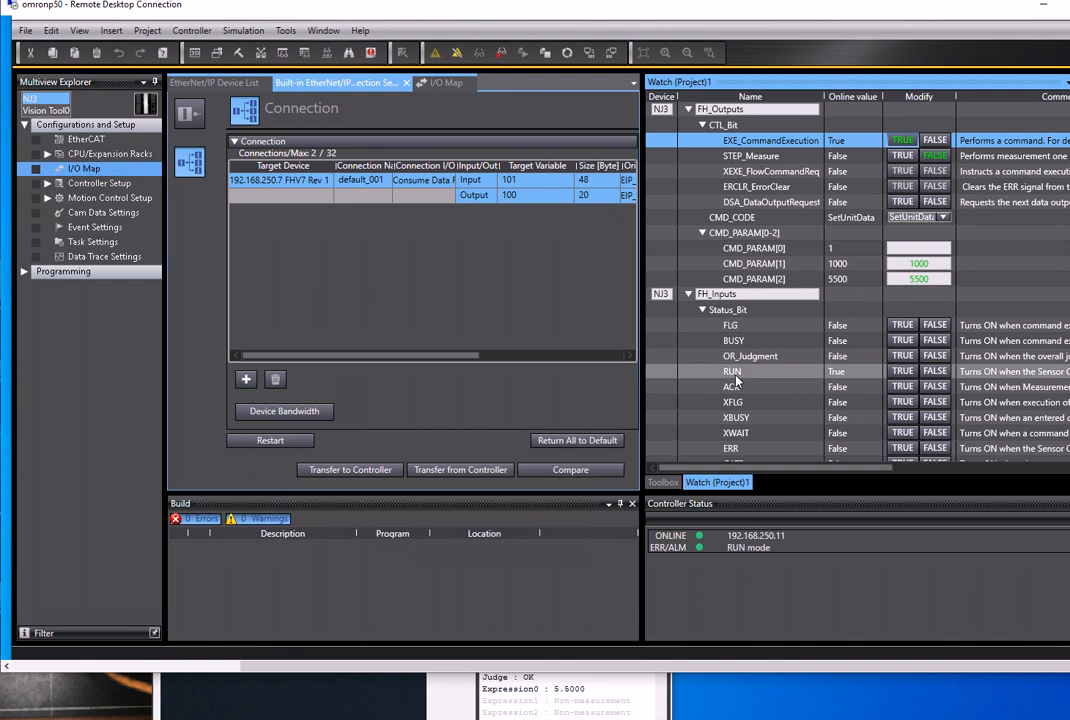
Step: Switch to the web browser, search Google for omronbizz and open the Omronbizz site
{"action": "left_click_drag", "start_coordinate": [382, 718], "coordinate": [588, 62]}
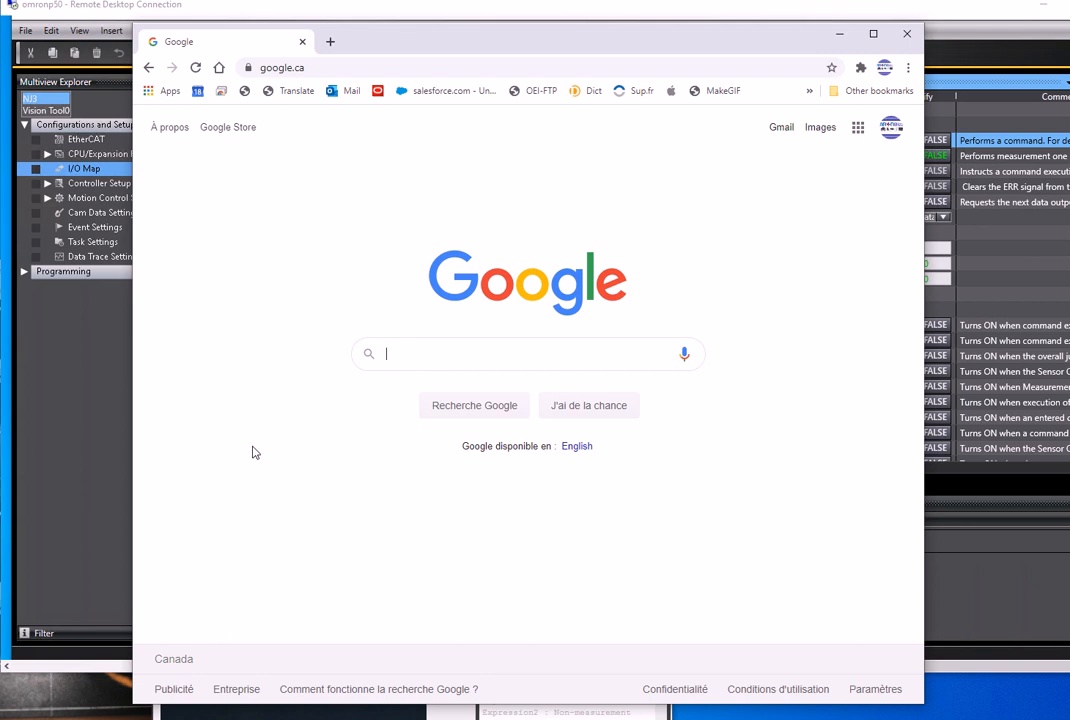
{"action": "type", "text": "omronbiz"}
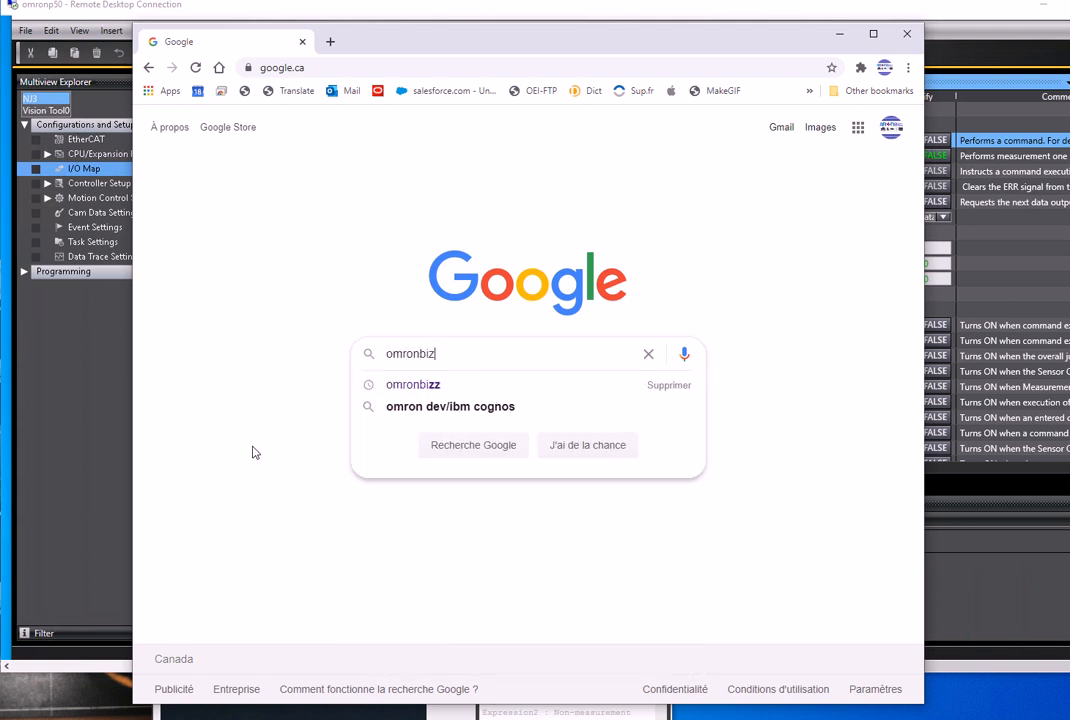
{"action": "type", "text": "z"}
{"action": "key", "text": "Return"}
{"action": "left_click", "coordinate": [287, 259]}
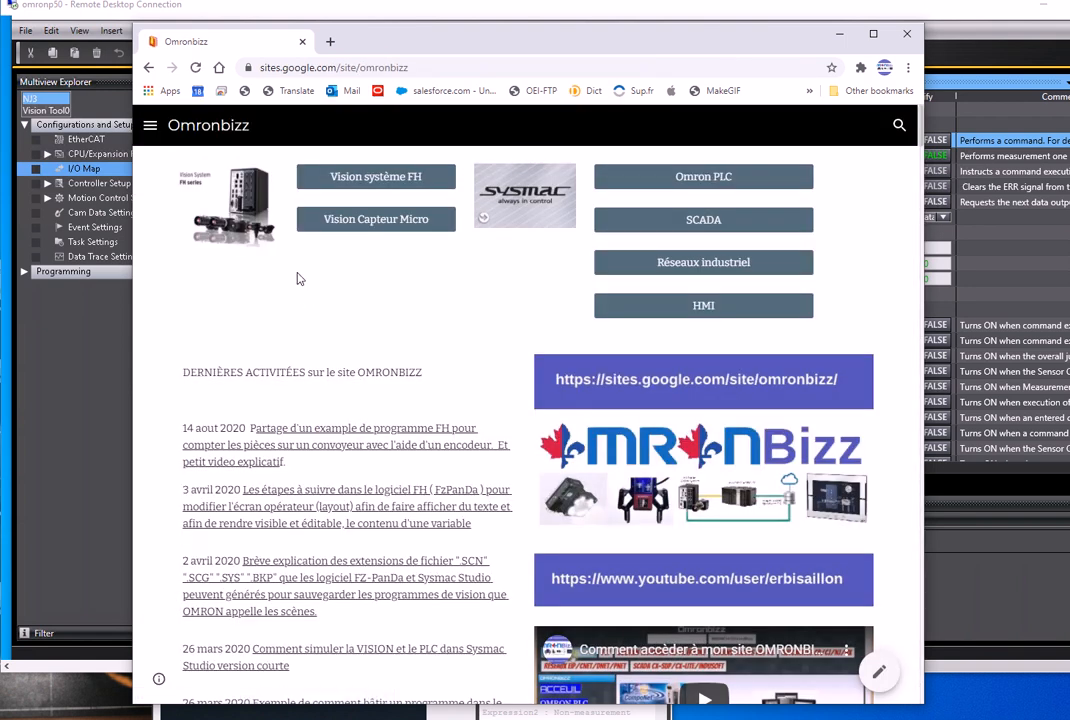
Step: Open the site's Vision système FH page, find BizzVision304.slr in the file list and dismiss the calendar reminder
{"action": "left_click", "coordinate": [343, 180]}
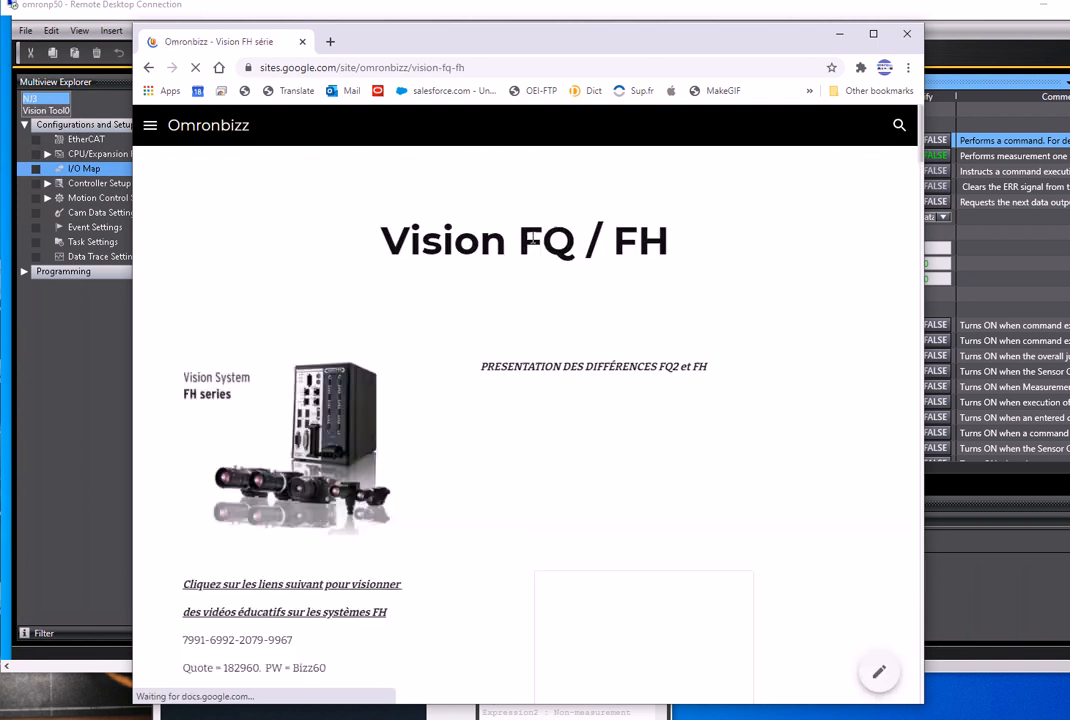
{"action": "left_click_drag", "start_coordinate": [919, 143], "coordinate": [919, 690]}
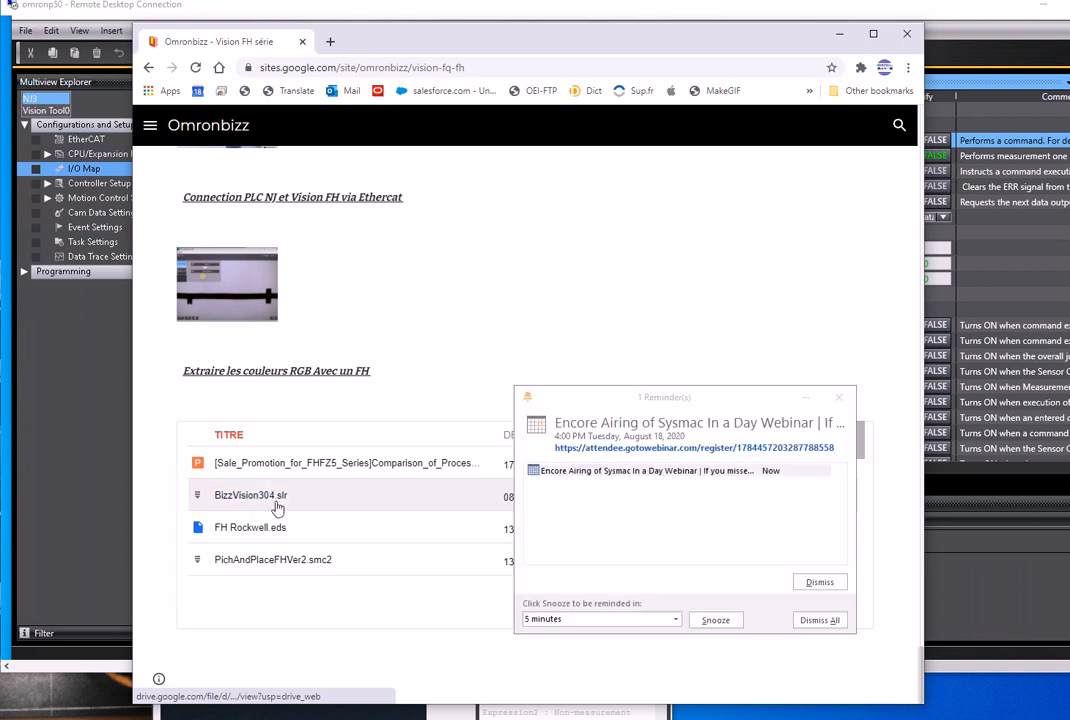
{"action": "left_click", "coordinate": [816, 622]}
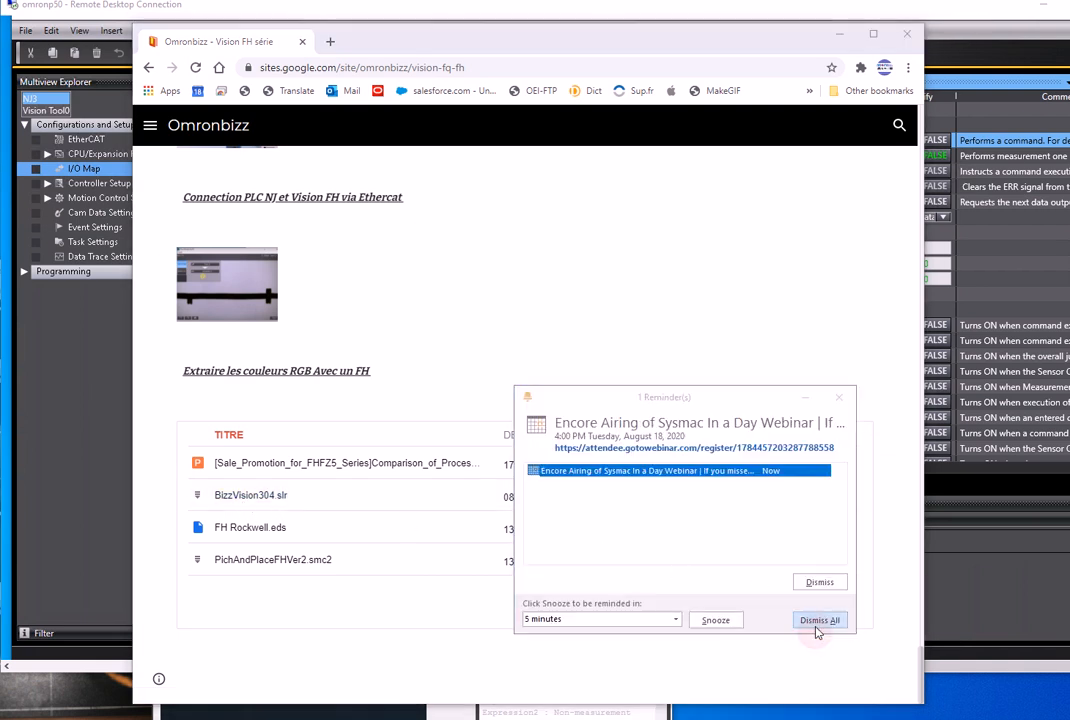
{"action": "left_click", "coordinate": [645, 546]}
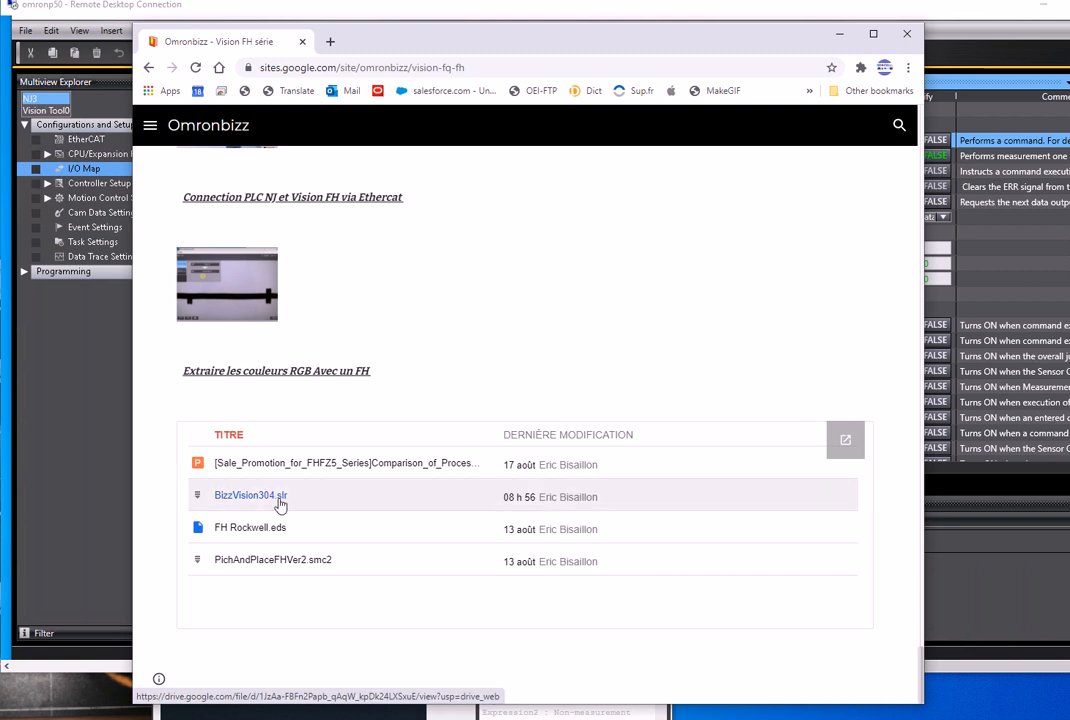
Step: Switch to Sysmac Studio, take the controller offline and show the project's library references
{"action": "left_click", "coordinate": [88, 461]}
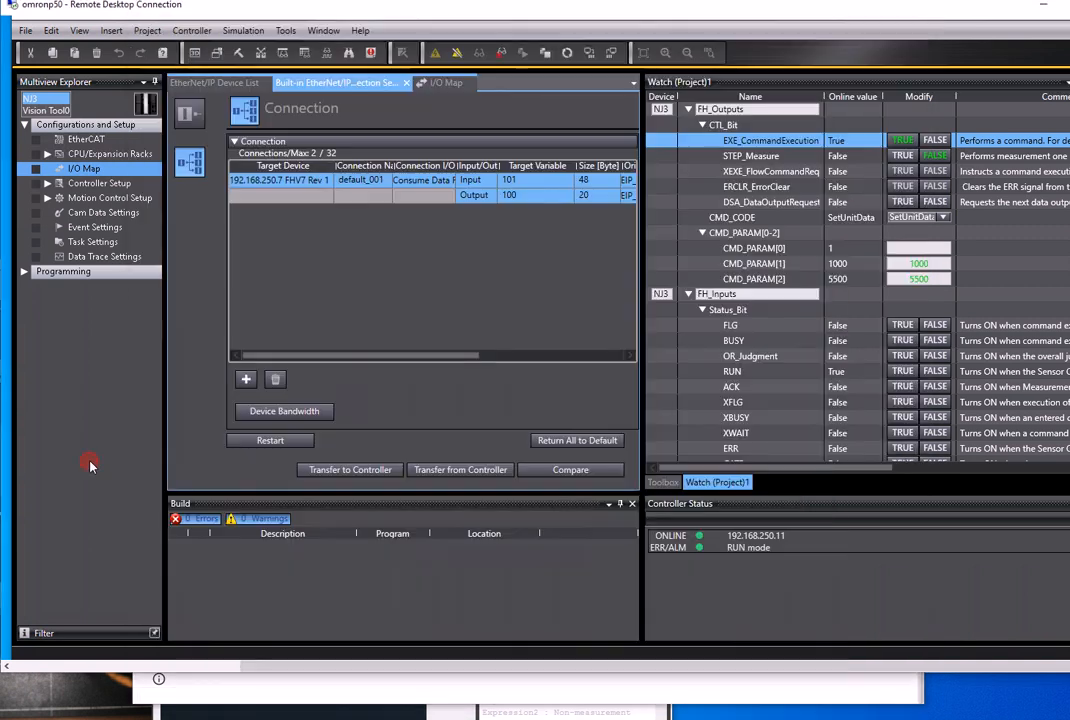
{"action": "left_click", "coordinate": [456, 53]}
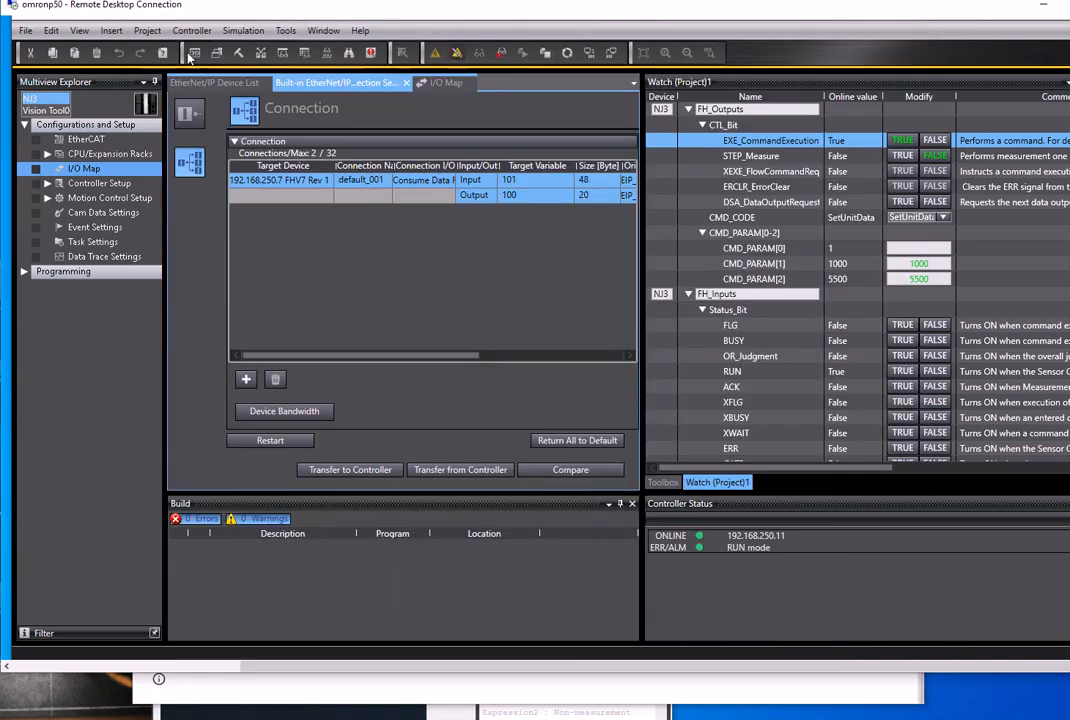
{"action": "left_click", "coordinate": [147, 30]}
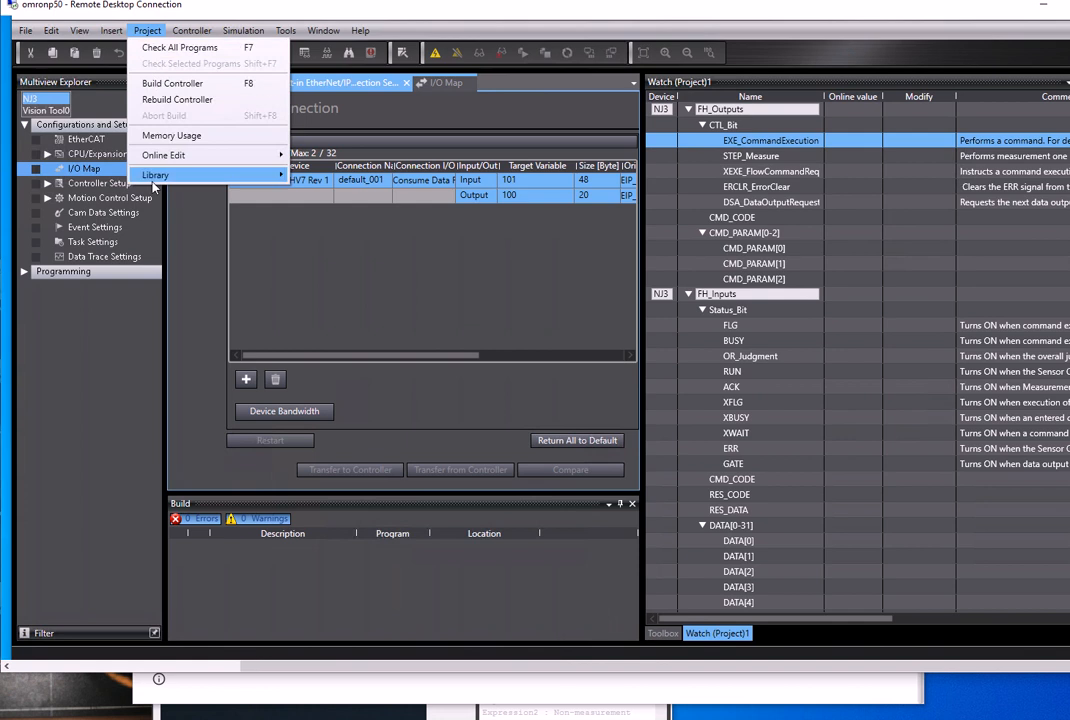
{"action": "mouse_move", "coordinate": [265, 178]}
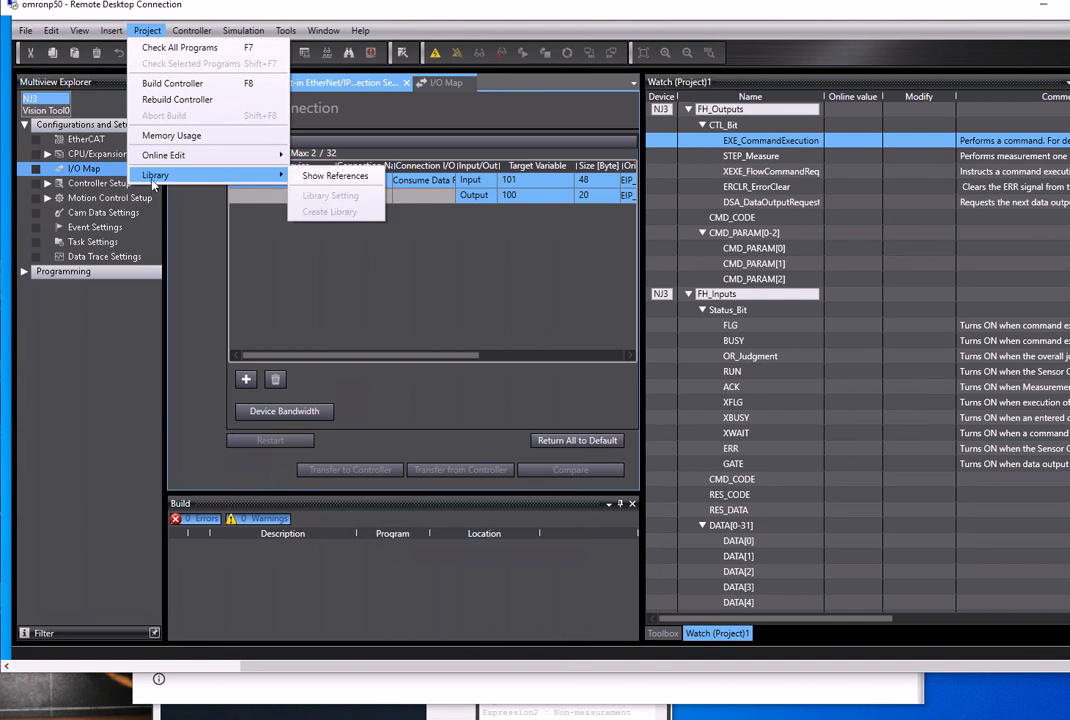
{"action": "left_click", "coordinate": [322, 178]}
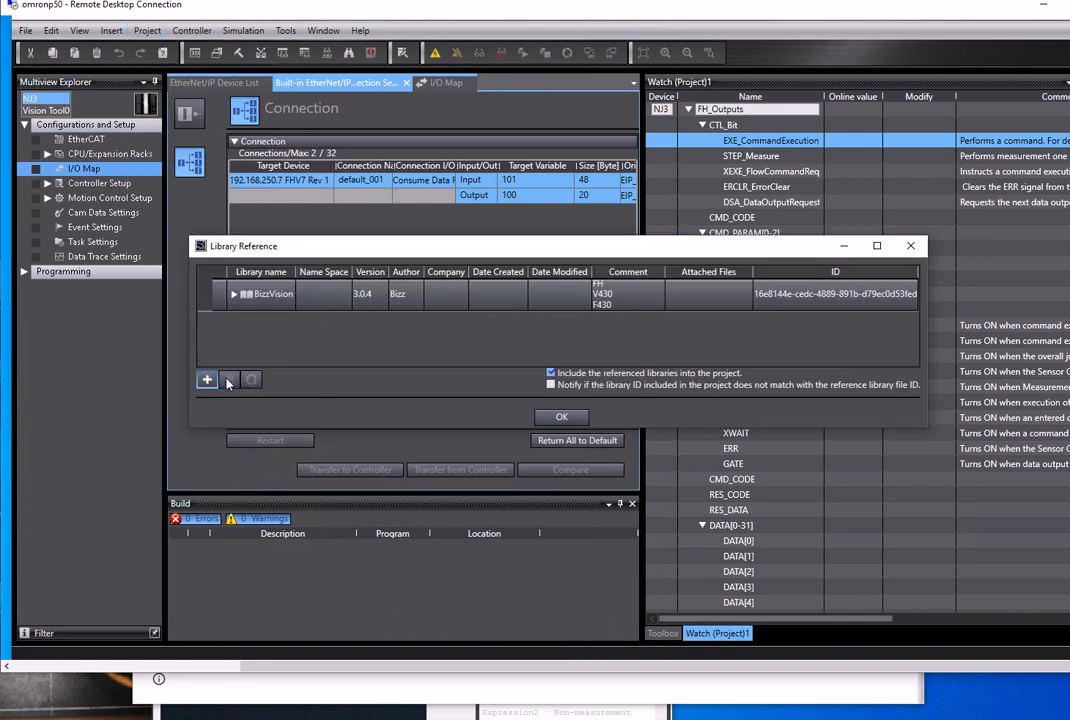
Step: View the folder for adding a library file without adding one, and show the FH structures in the BizzVision library's data types
{"action": "left_click", "coordinate": [207, 379]}
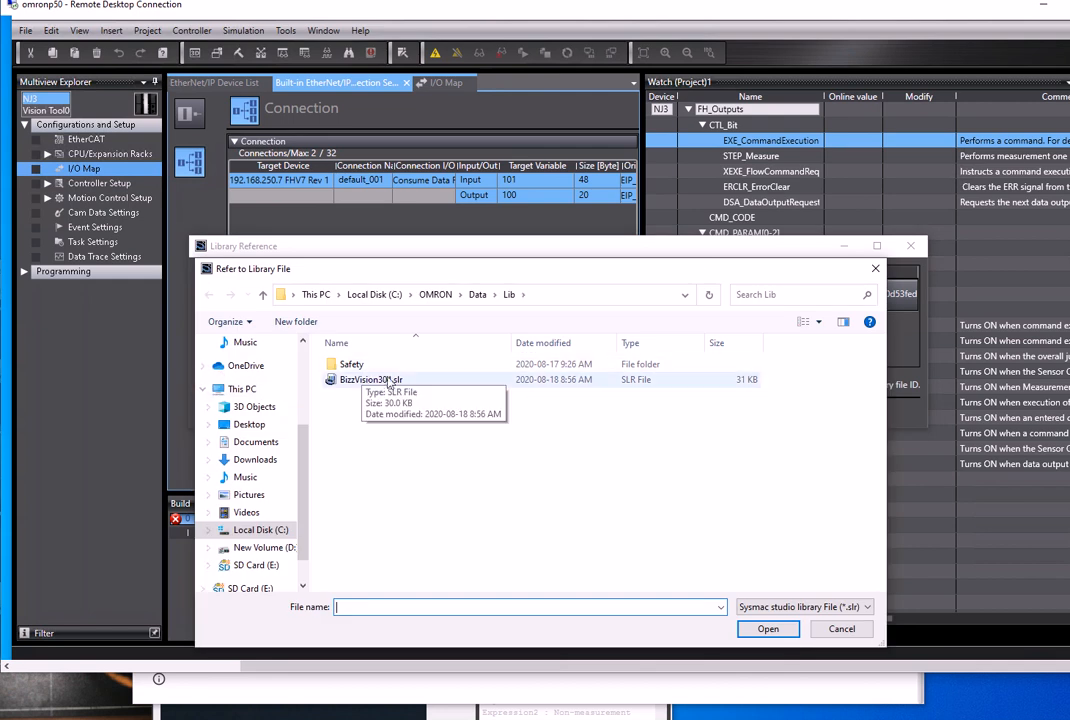
{"action": "left_click", "coordinate": [838, 629]}
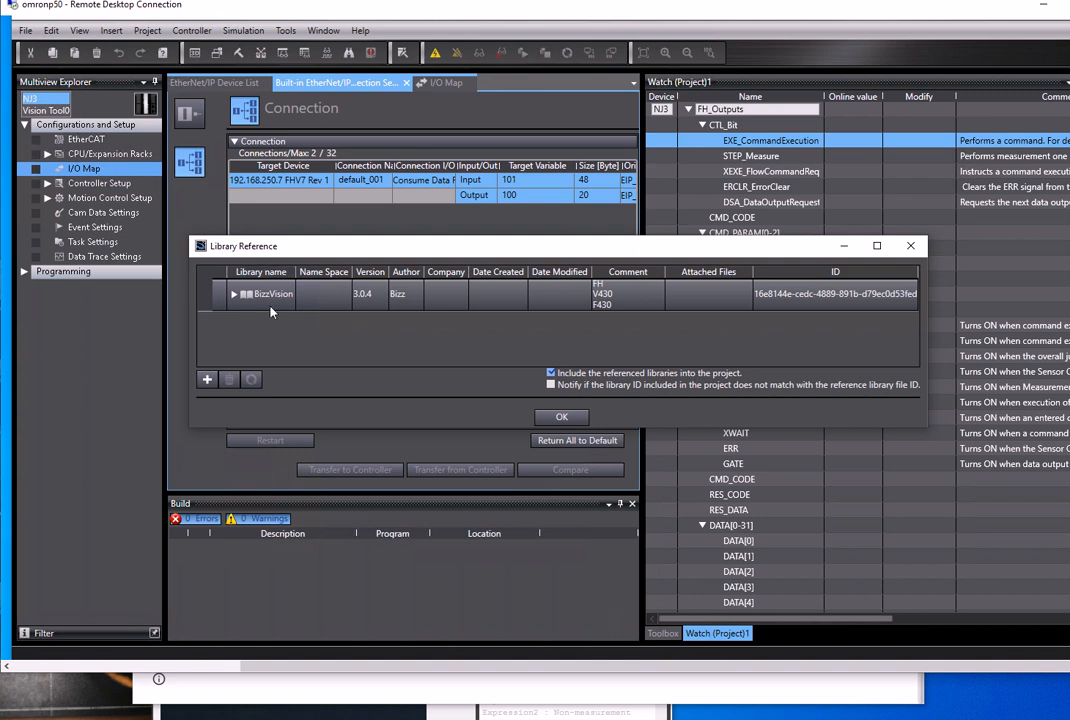
{"action": "left_click", "coordinate": [231, 297]}
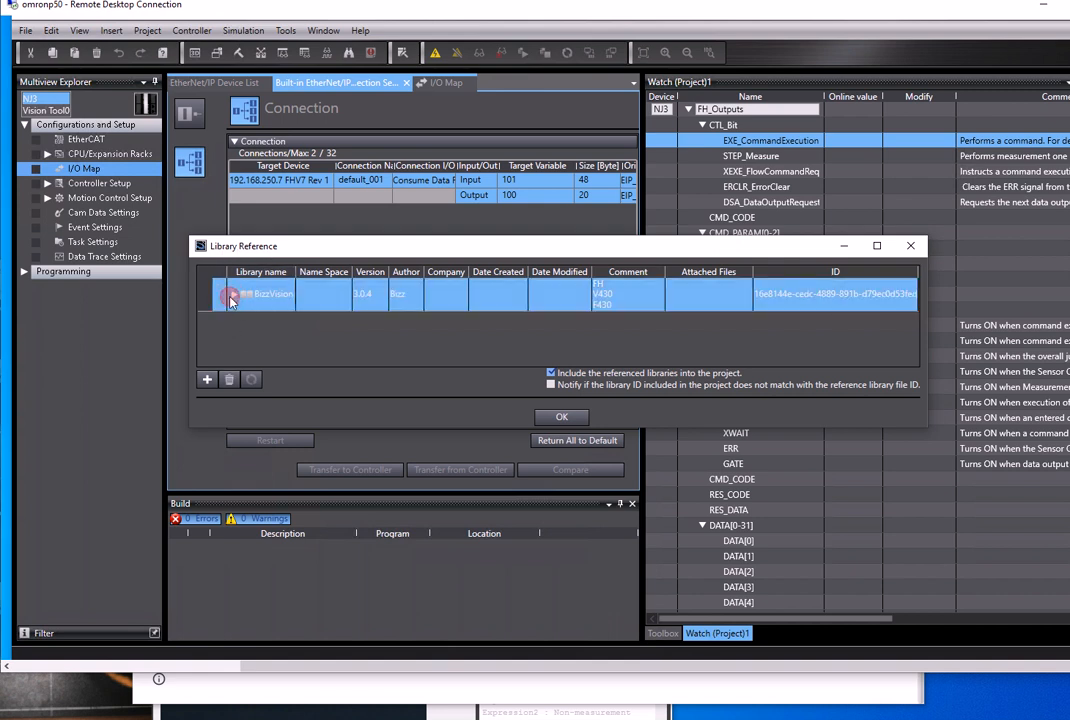
{"action": "left_click", "coordinate": [235, 295]}
{"action": "left_click", "coordinate": [245, 333]}
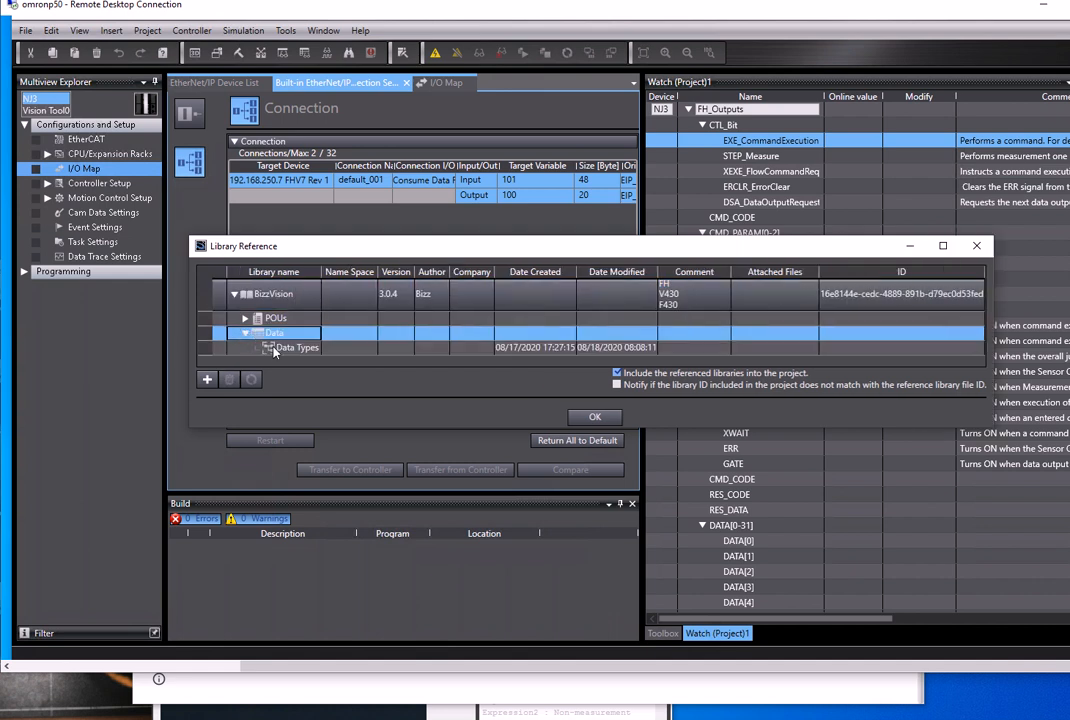
{"action": "left_click", "coordinate": [285, 347]}
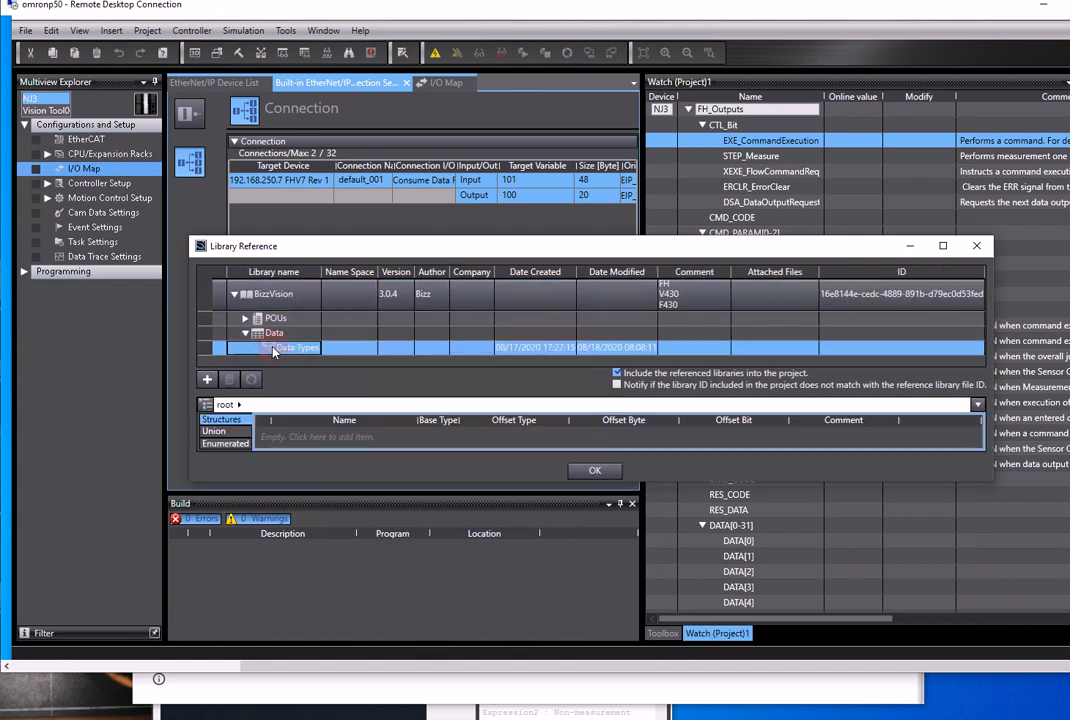
{"action": "left_click", "coordinate": [205, 404]}
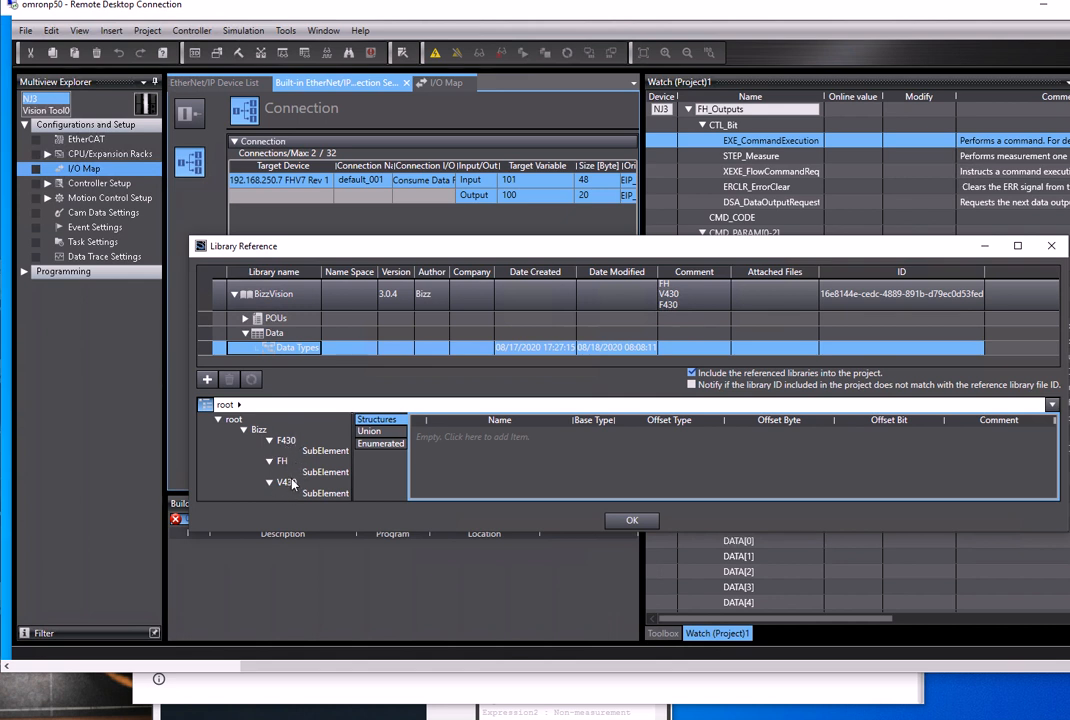
{"action": "left_click", "coordinate": [281, 462]}
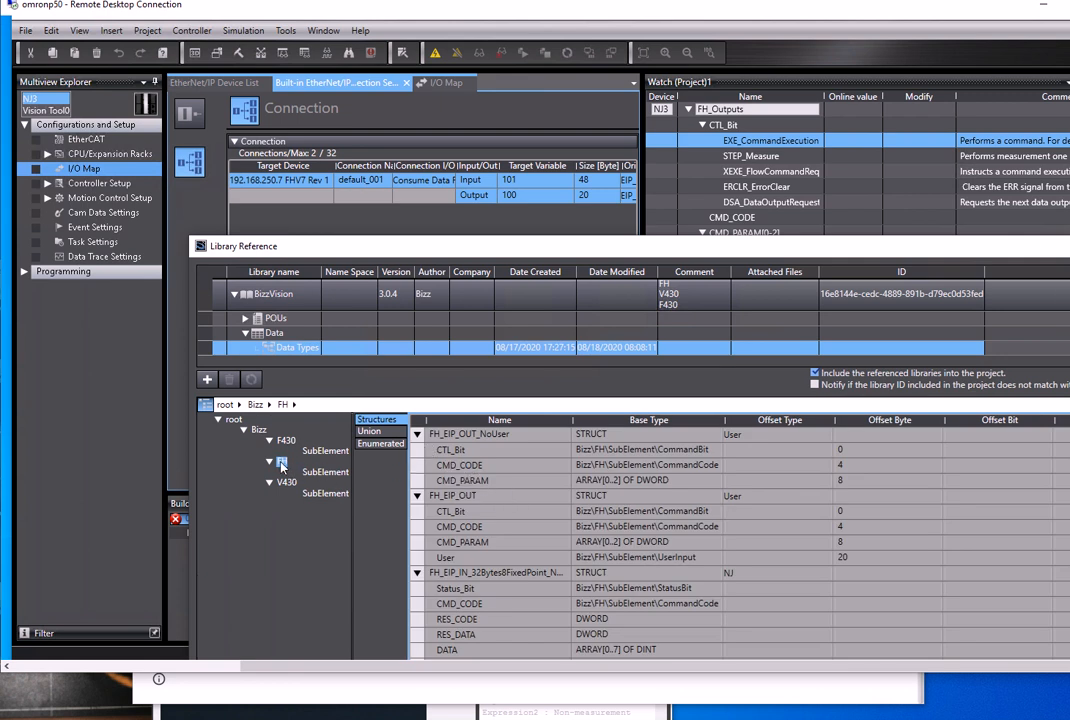
Step: Collapse the FH structures from FH_EIP_OUT_NoUser through FH_EIP_IN_32BytesArray to review their names, and close the library references
{"action": "left_click", "coordinate": [417, 434]}
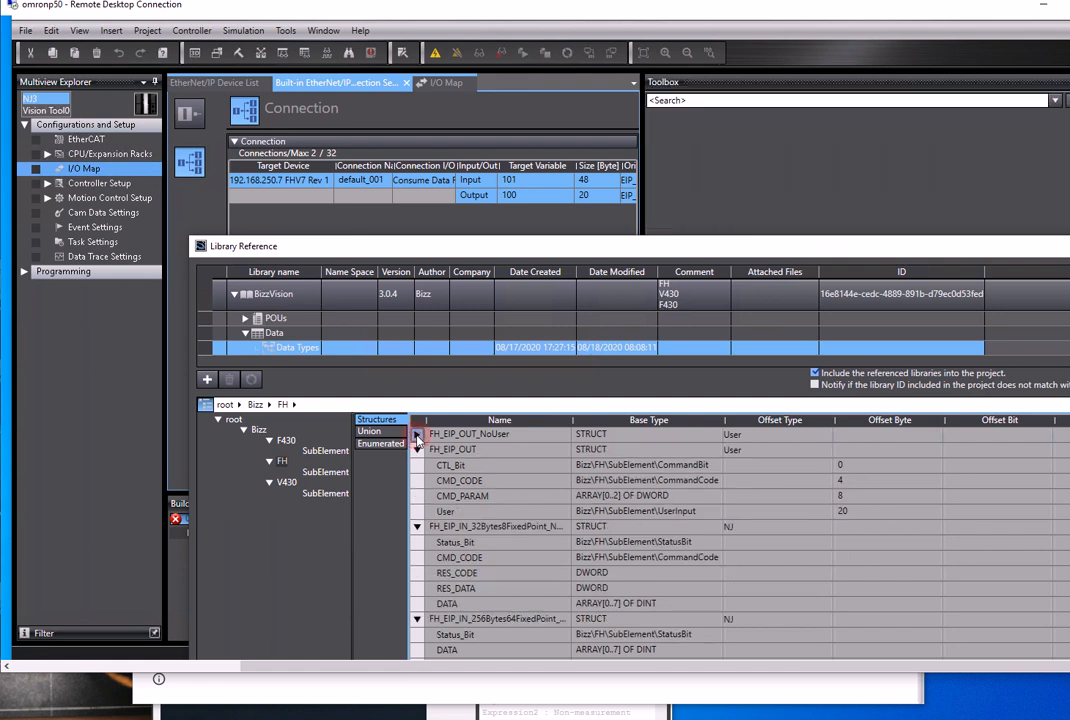
{"action": "left_click", "coordinate": [417, 449]}
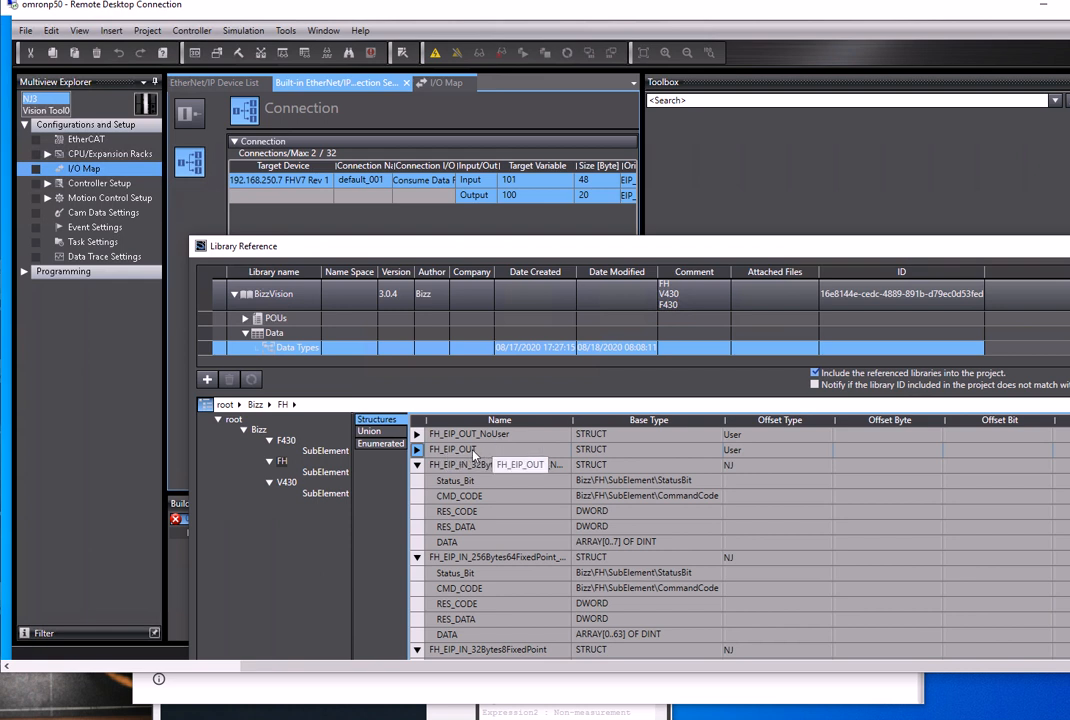
{"action": "left_click", "coordinate": [417, 465]}
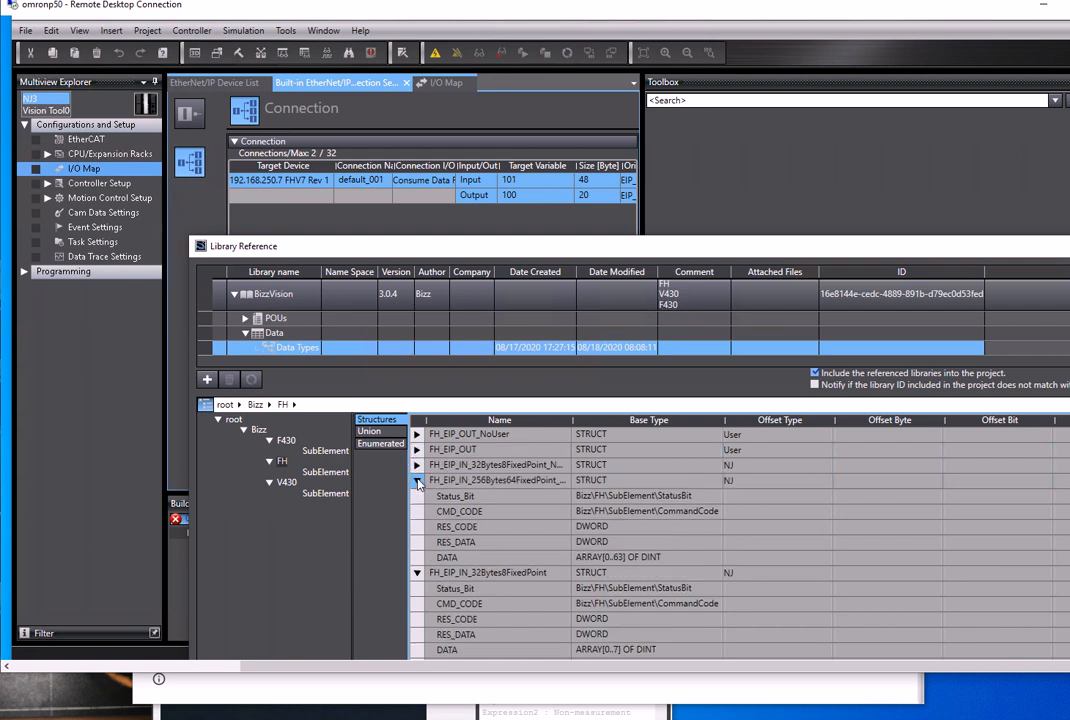
{"action": "left_click", "coordinate": [417, 481]}
{"action": "left_click", "coordinate": [417, 497]}
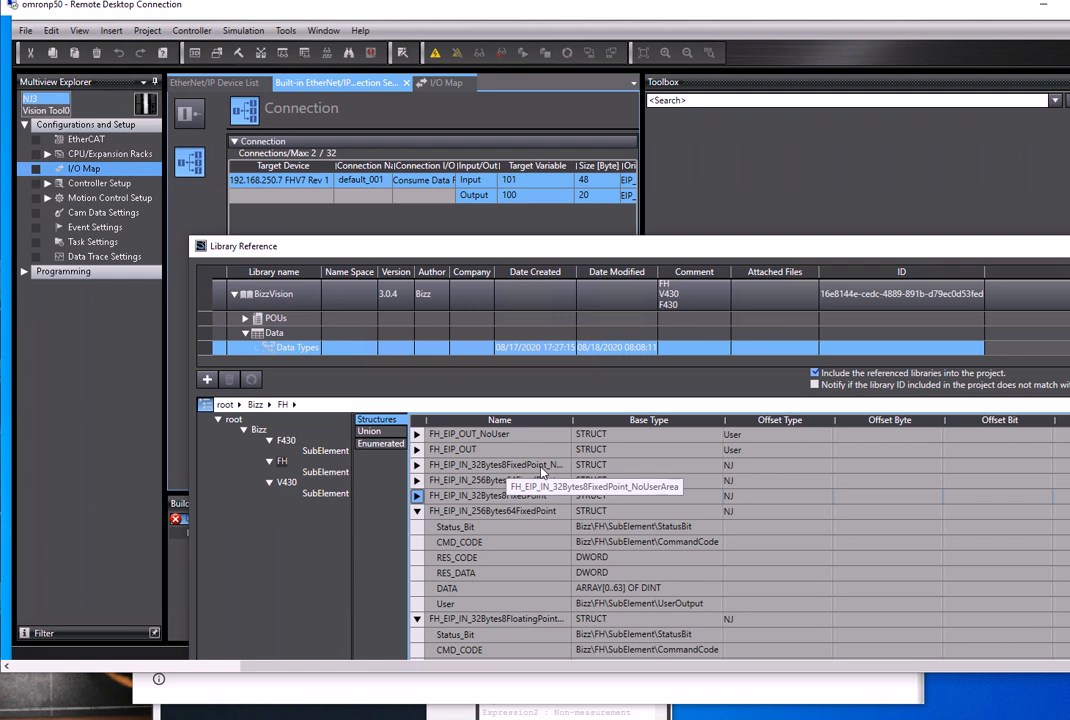
{"action": "left_click", "coordinate": [418, 511]}
{"action": "left_click", "coordinate": [417, 526]}
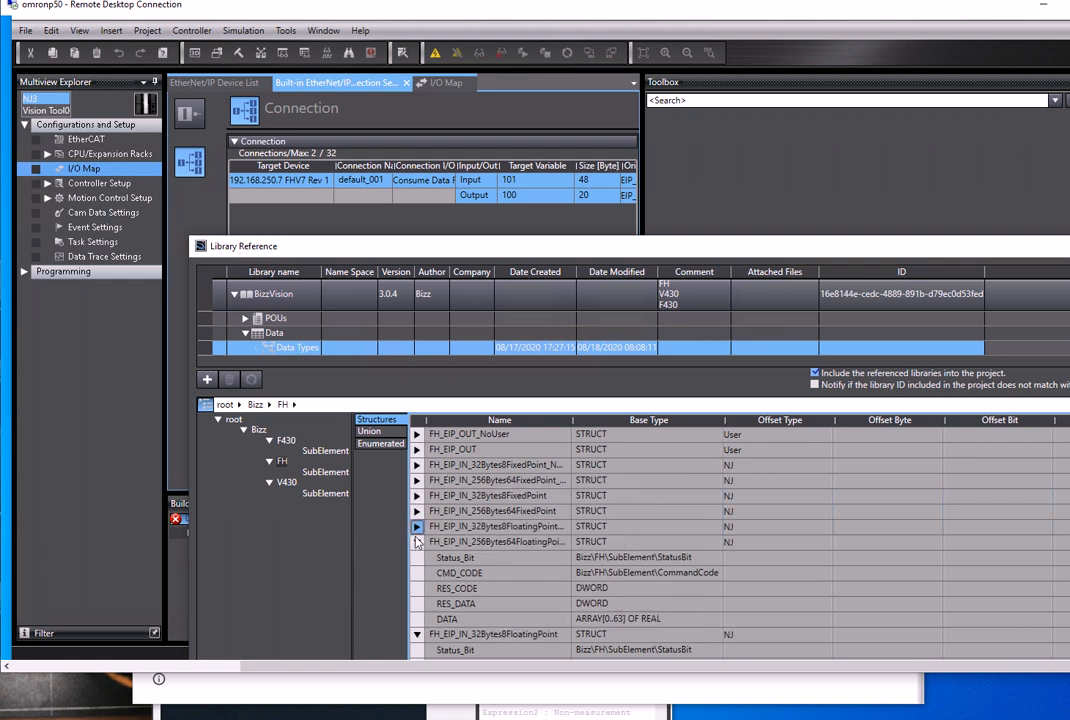
{"action": "left_click", "coordinate": [416, 542]}
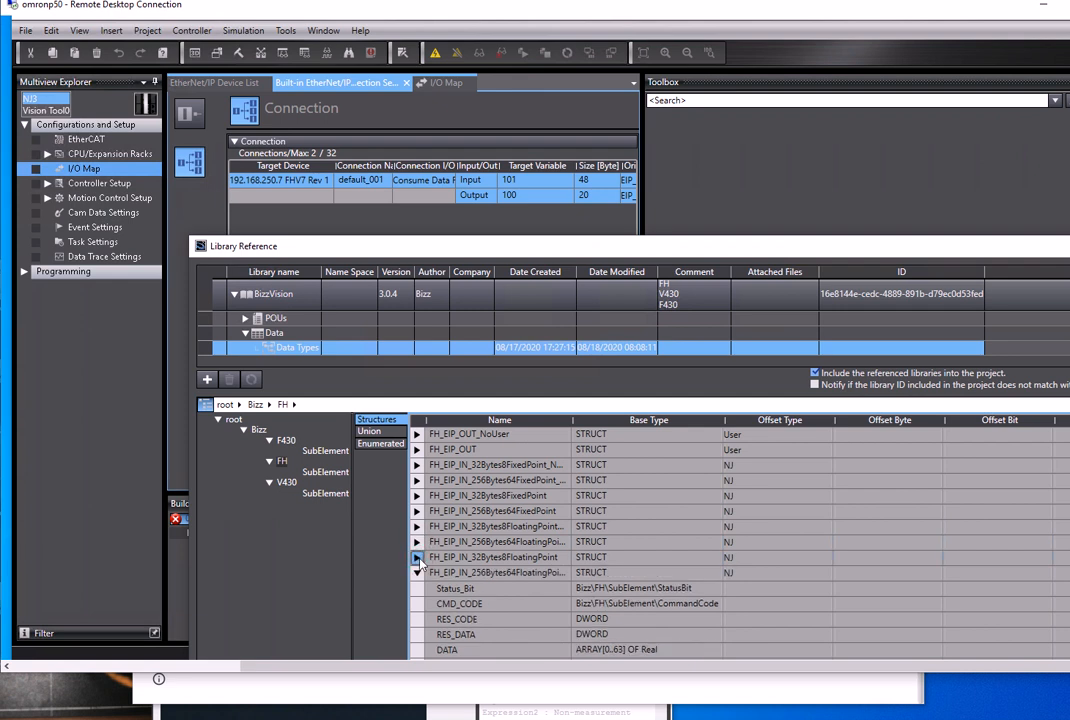
{"action": "left_click", "coordinate": [418, 557]}
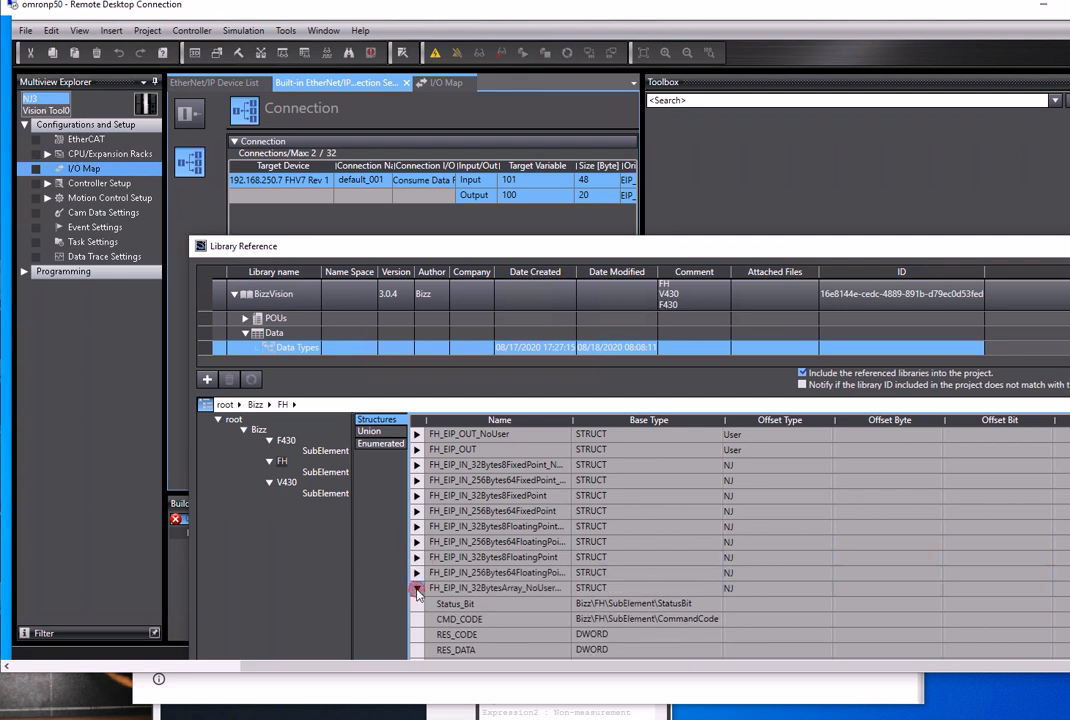
{"action": "left_click", "coordinate": [417, 588]}
{"action": "left_click", "coordinate": [417, 603]}
{"action": "left_click", "coordinate": [417, 618]}
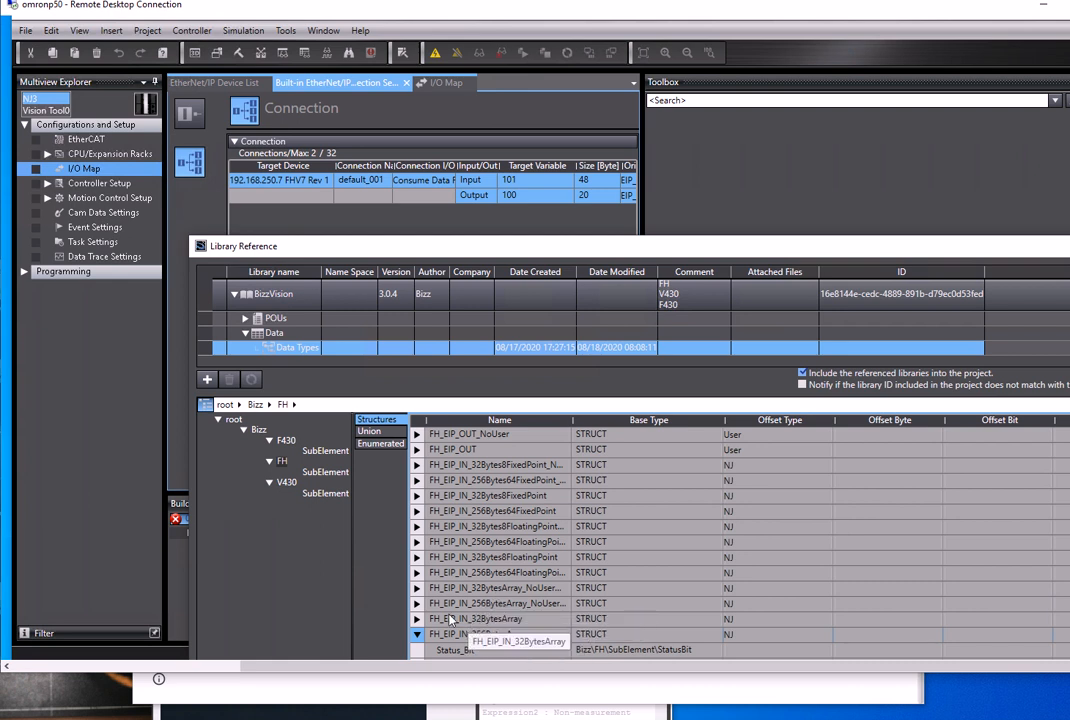
{"action": "left_click_drag", "start_coordinate": [768, 255], "coordinate": [661, 187]}
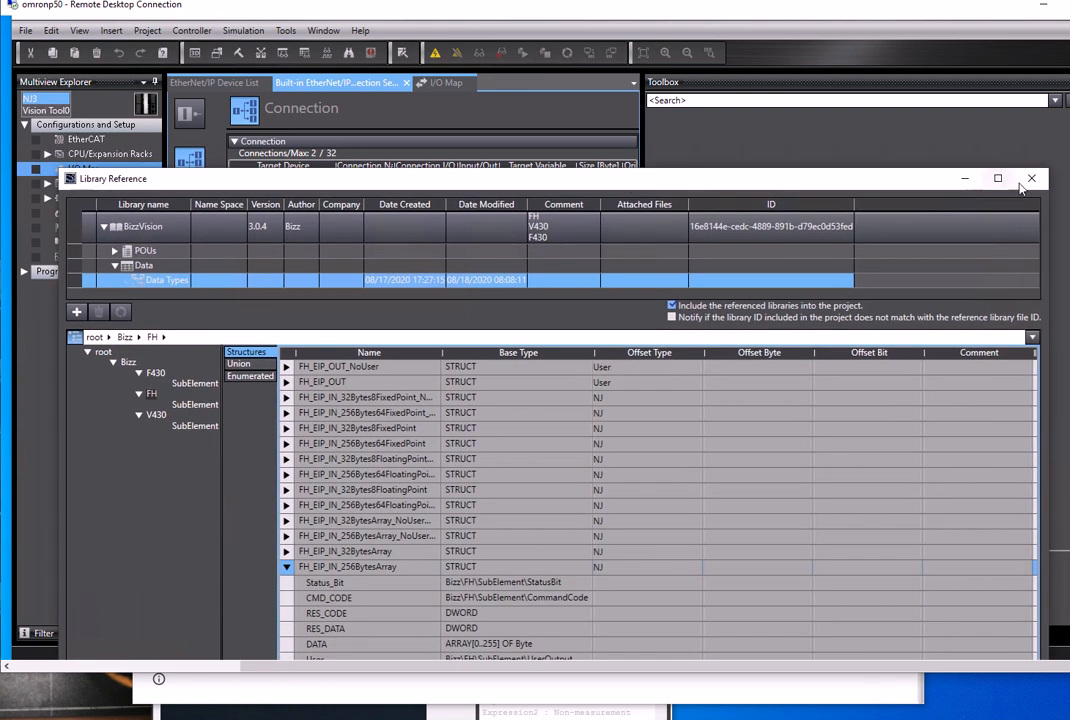
{"action": "left_click", "coordinate": [1030, 178]}
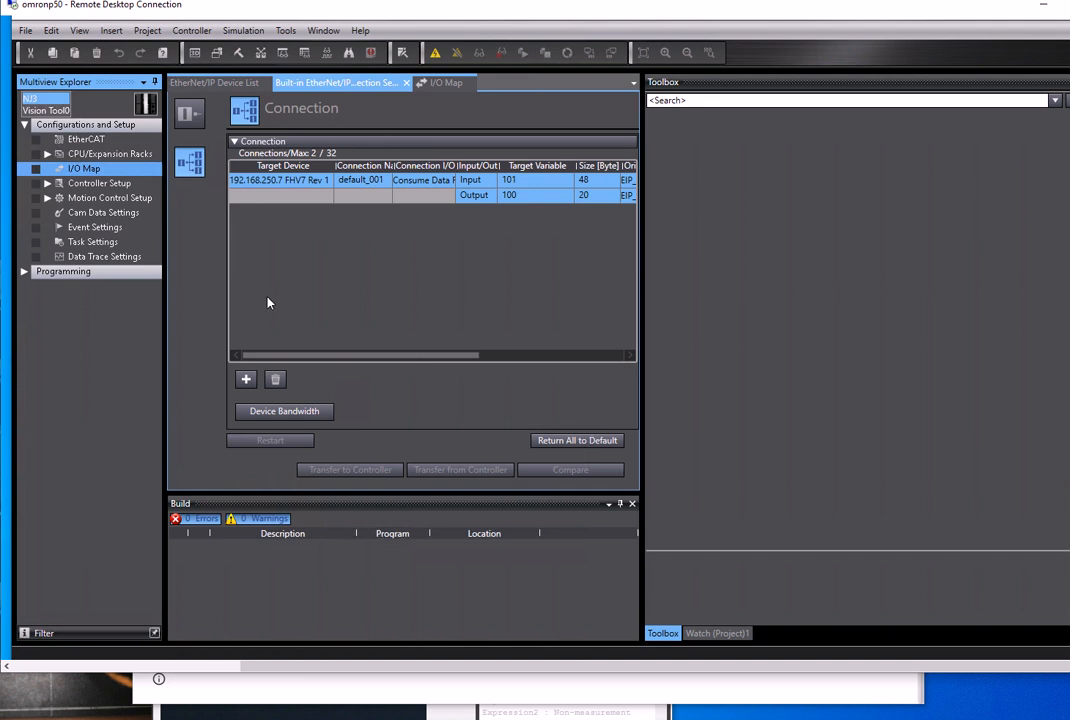
Step: Open the project's global variables and examine the full data types and network publish settings of FH_Inputs and FH_Outputs
{"action": "double_click", "coordinate": [60, 271]}
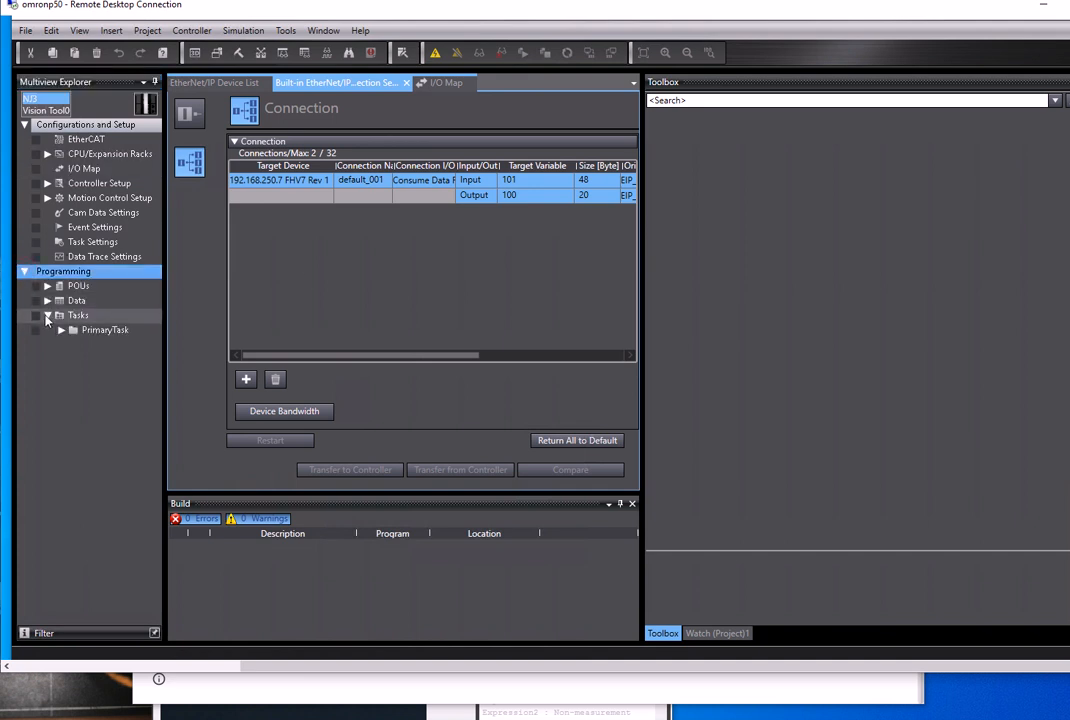
{"action": "double_click", "coordinate": [72, 300]}
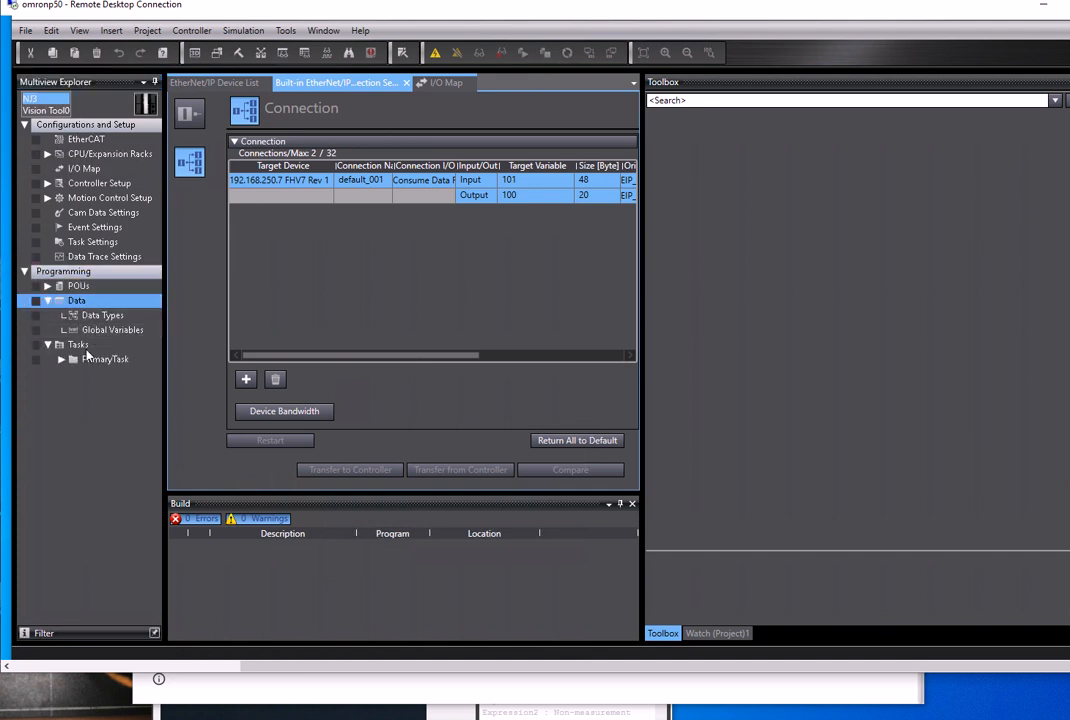
{"action": "double_click", "coordinate": [110, 329]}
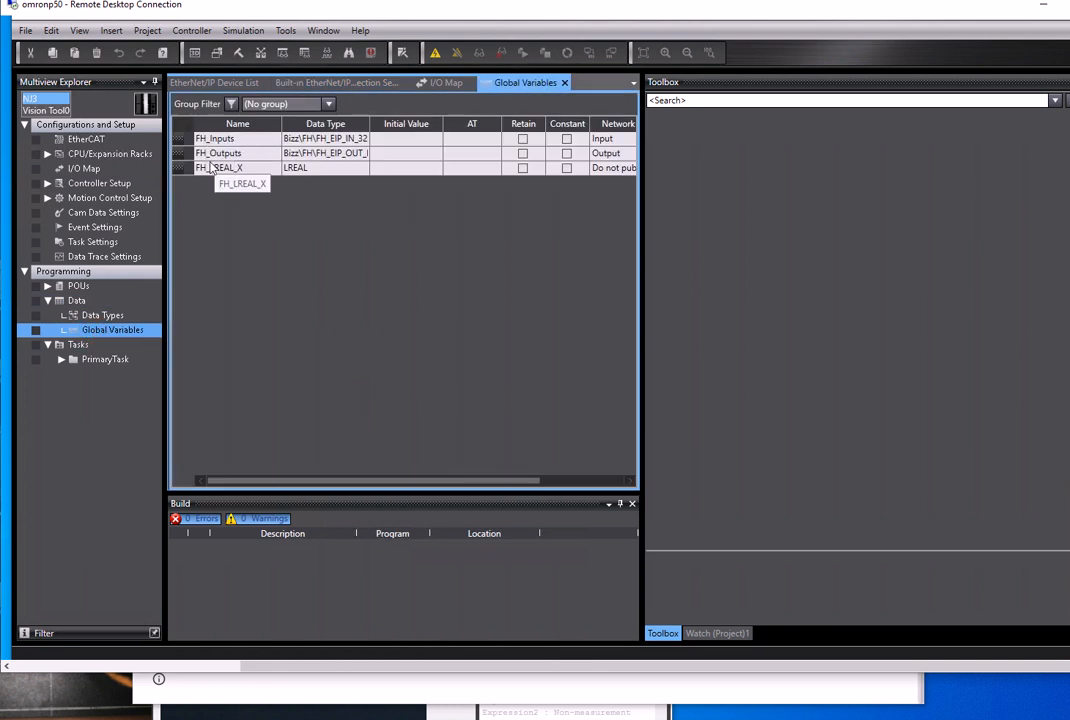
{"action": "double_click", "coordinate": [369, 124]}
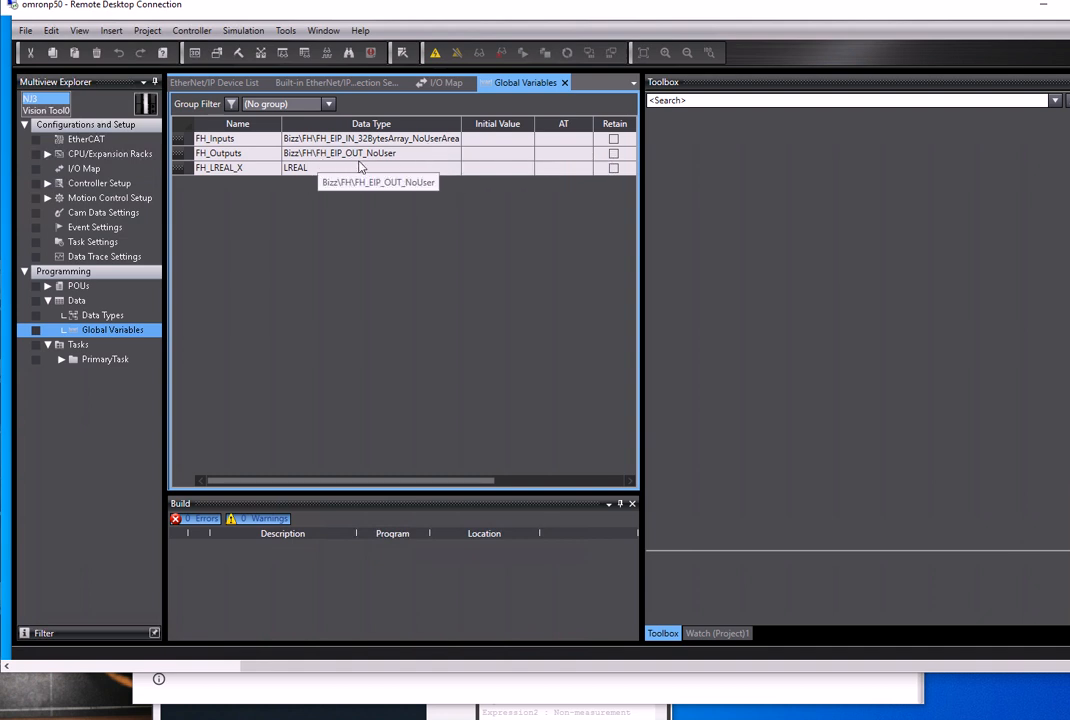
{"action": "left_click_drag", "start_coordinate": [335, 481], "coordinate": [463, 430]}
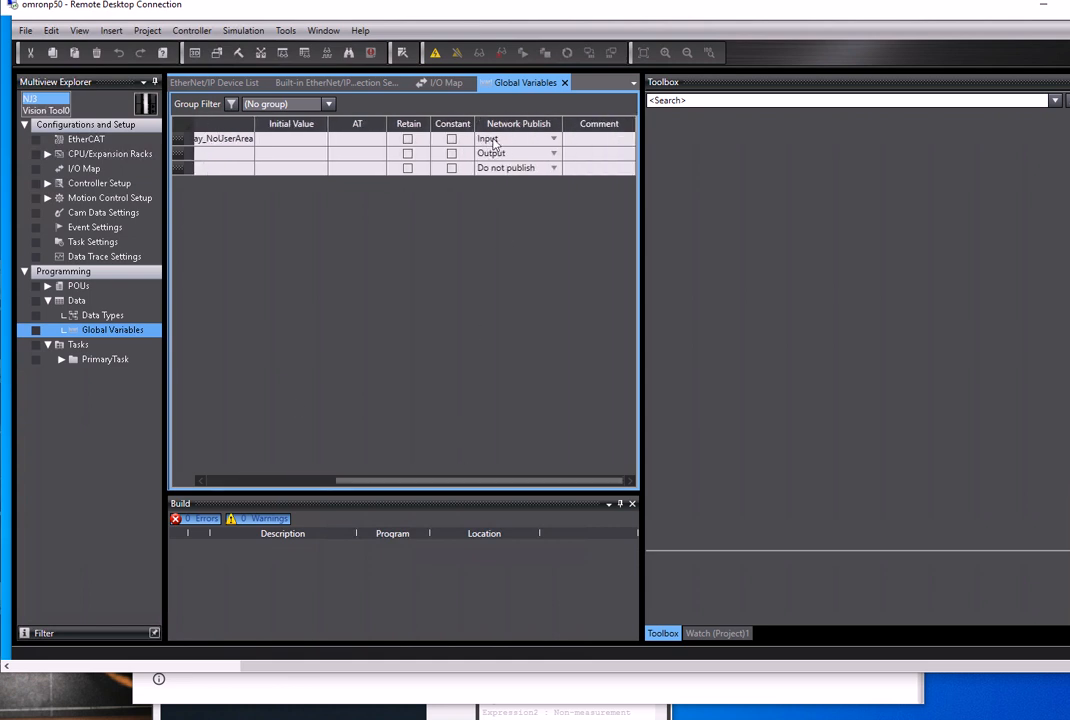
Step: Examine the EtherNet/IP device list and the output and input tag sets of the built-in port
{"action": "left_click", "coordinate": [196, 88]}
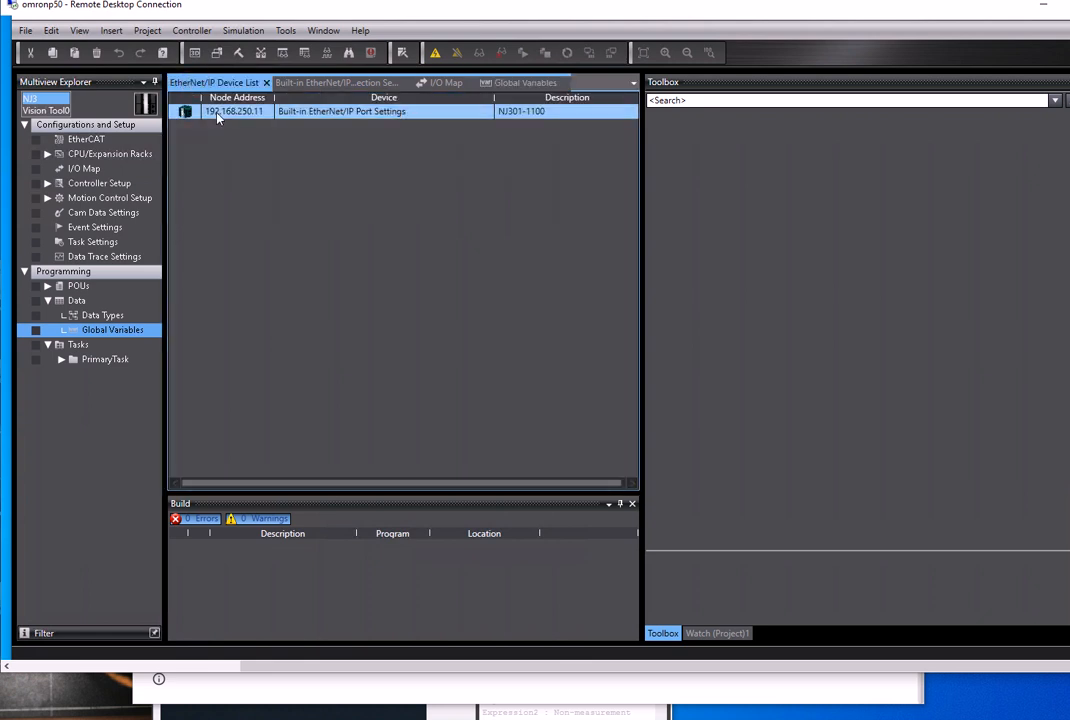
{"action": "left_click", "coordinate": [313, 84]}
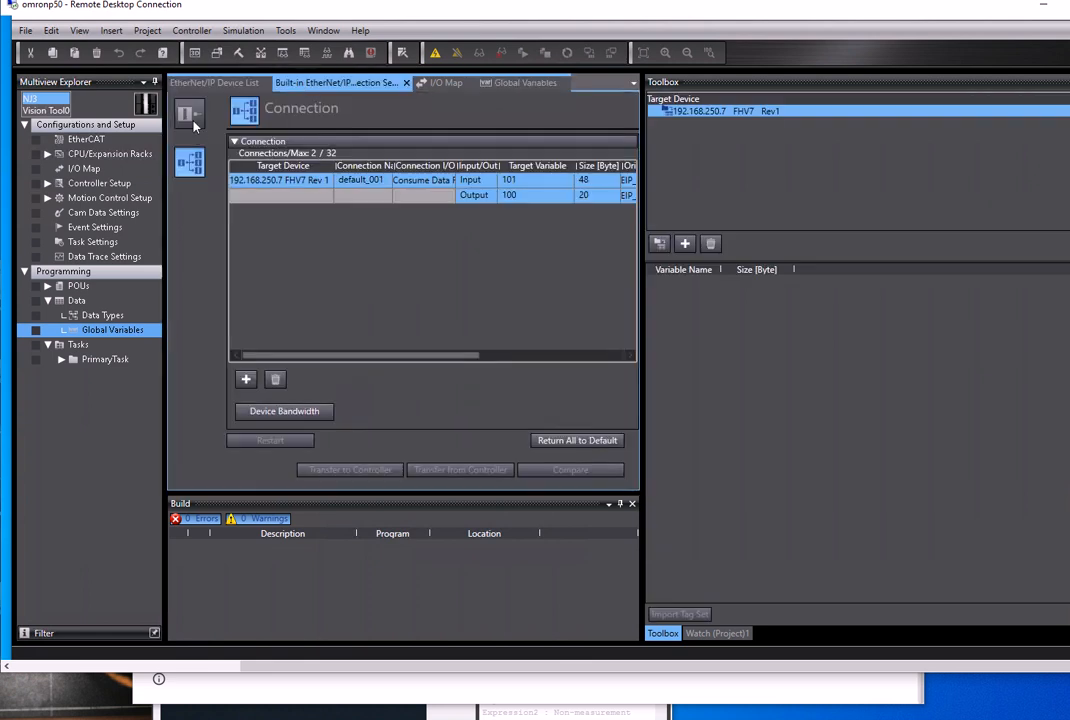
{"action": "left_click", "coordinate": [189, 113]}
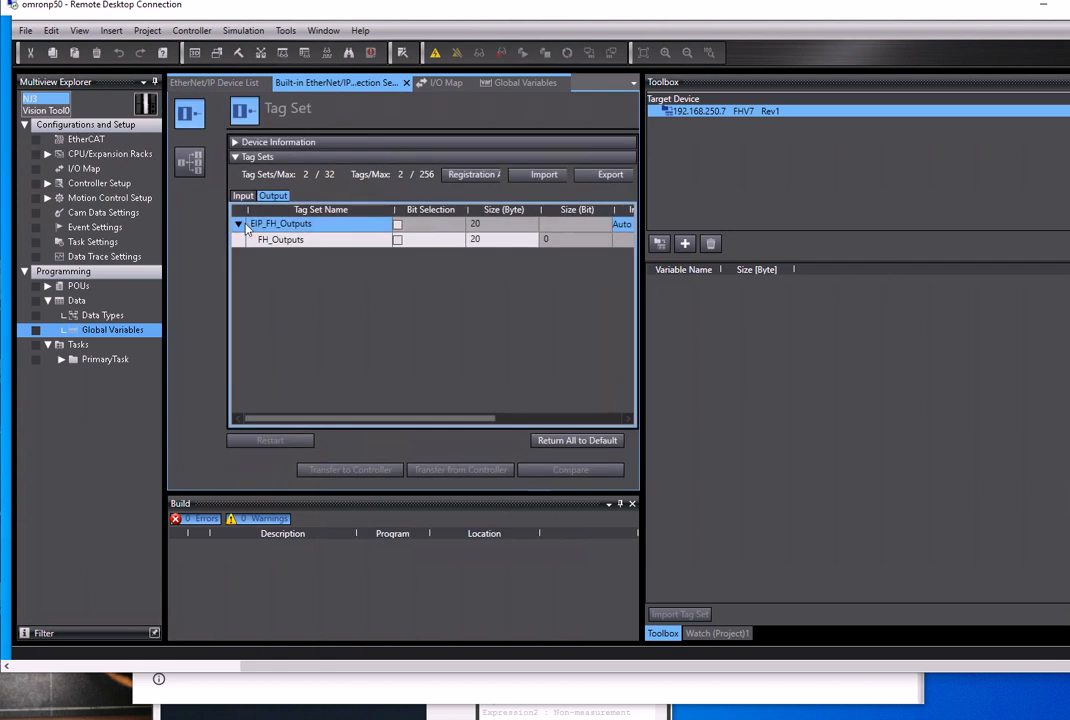
{"action": "left_click", "coordinate": [242, 196]}
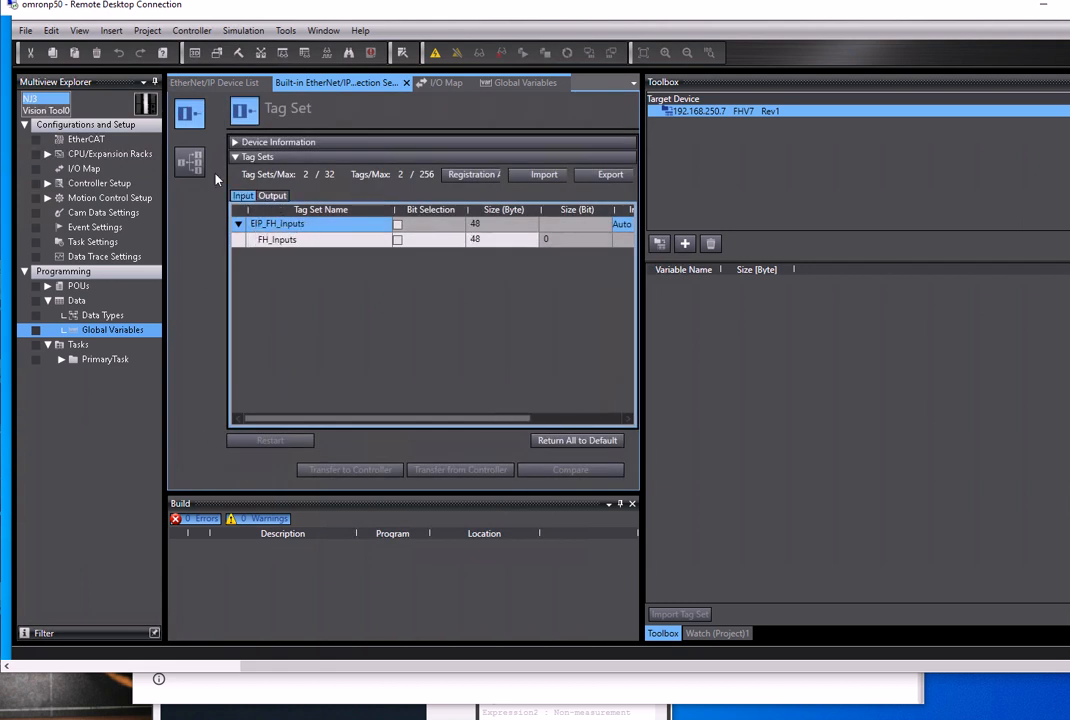
Step: Review the FHV7 connection's target variables, originator variables and data sizes in the built-in EtherNet/IP connection settings
{"action": "left_click", "coordinate": [181, 155]}
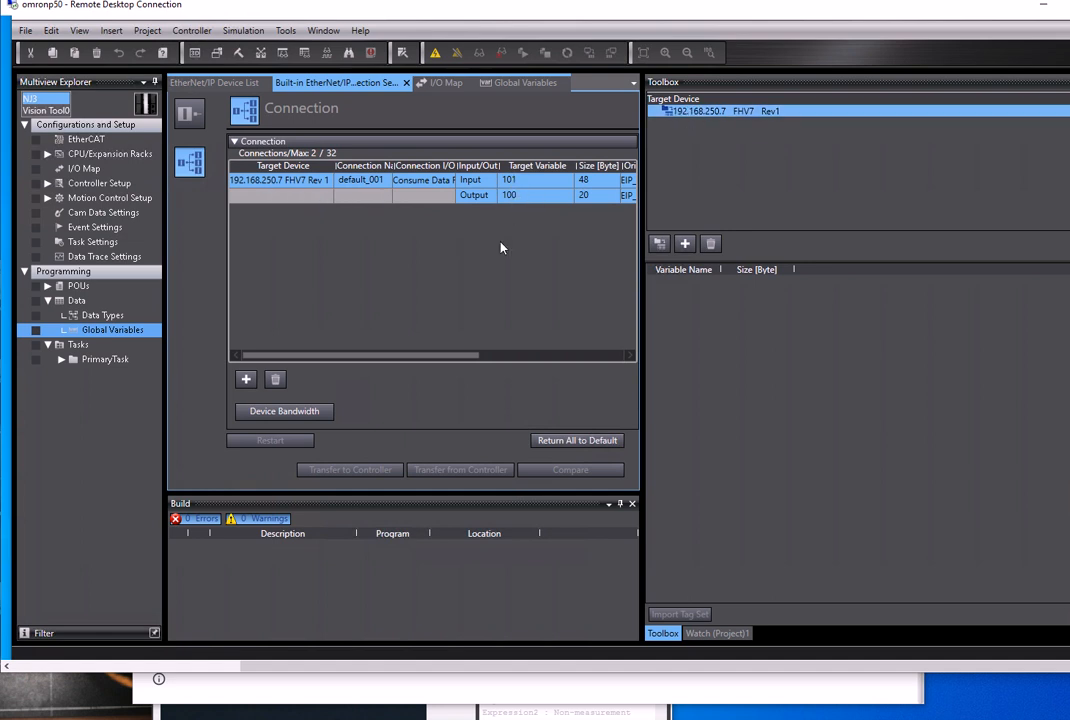
{"action": "left_click_drag", "start_coordinate": [459, 357], "coordinate": [517, 351]}
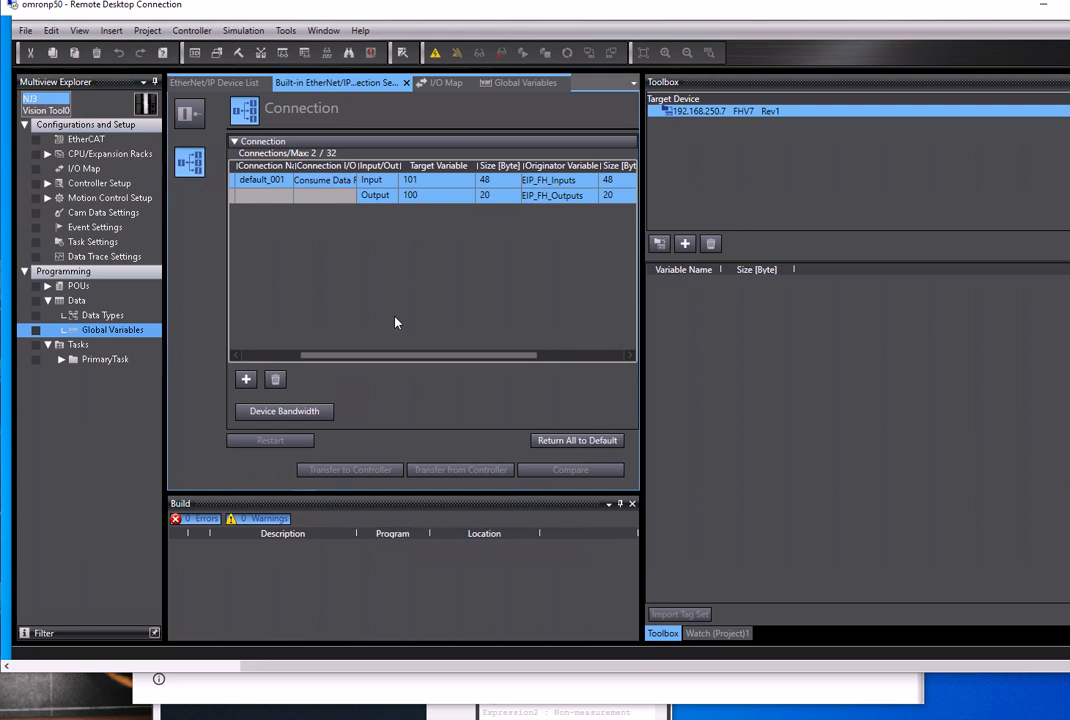
{"action": "left_click_drag", "start_coordinate": [334, 356], "coordinate": [305, 358]}
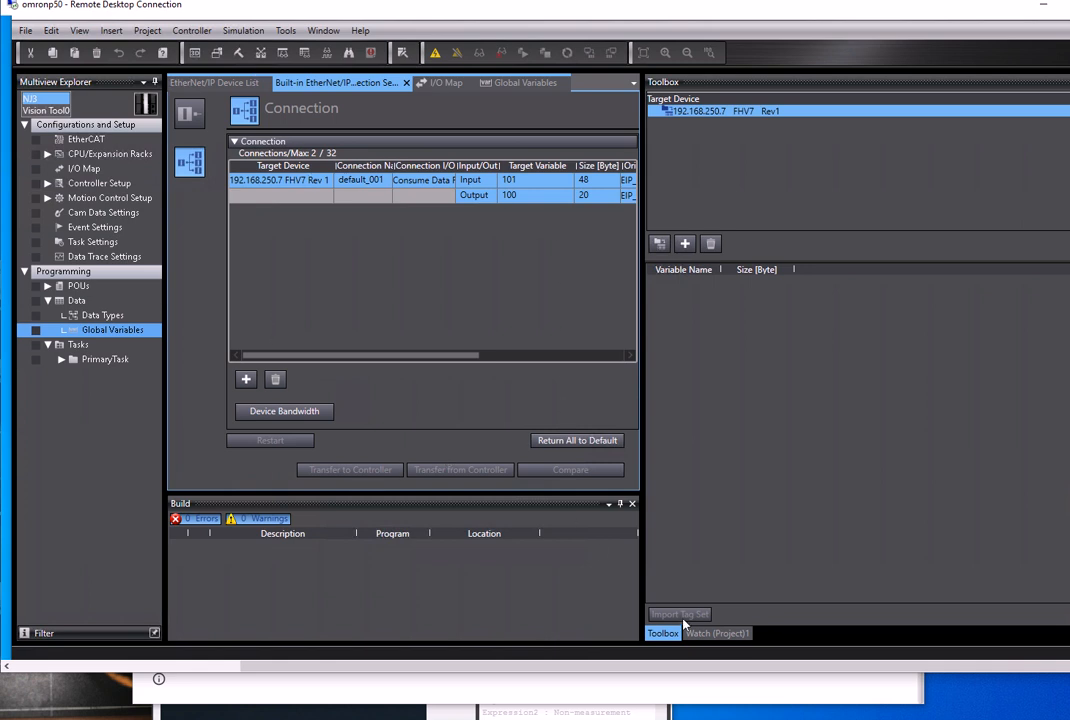
Step: Compare the FH_Outputs and FH_Inputs entries in the watch table with their data types in the global variables
{"action": "left_click", "coordinate": [716, 633]}
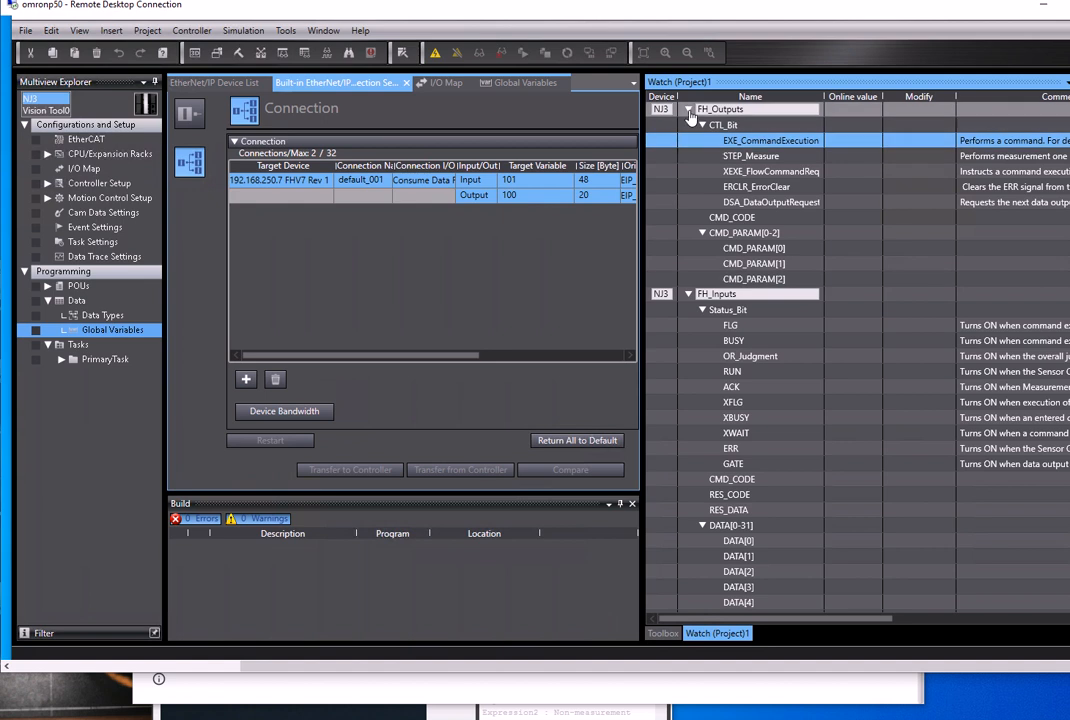
{"action": "double_click", "coordinate": [92, 332]}
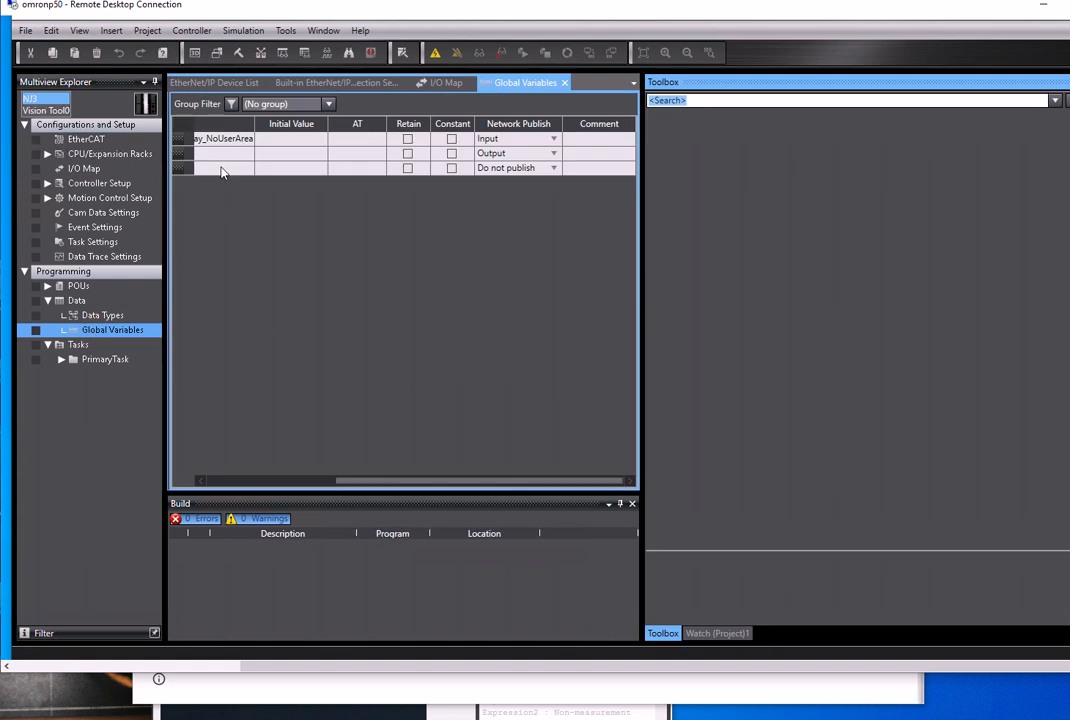
{"action": "left_click_drag", "start_coordinate": [339, 480], "coordinate": [194, 488]}
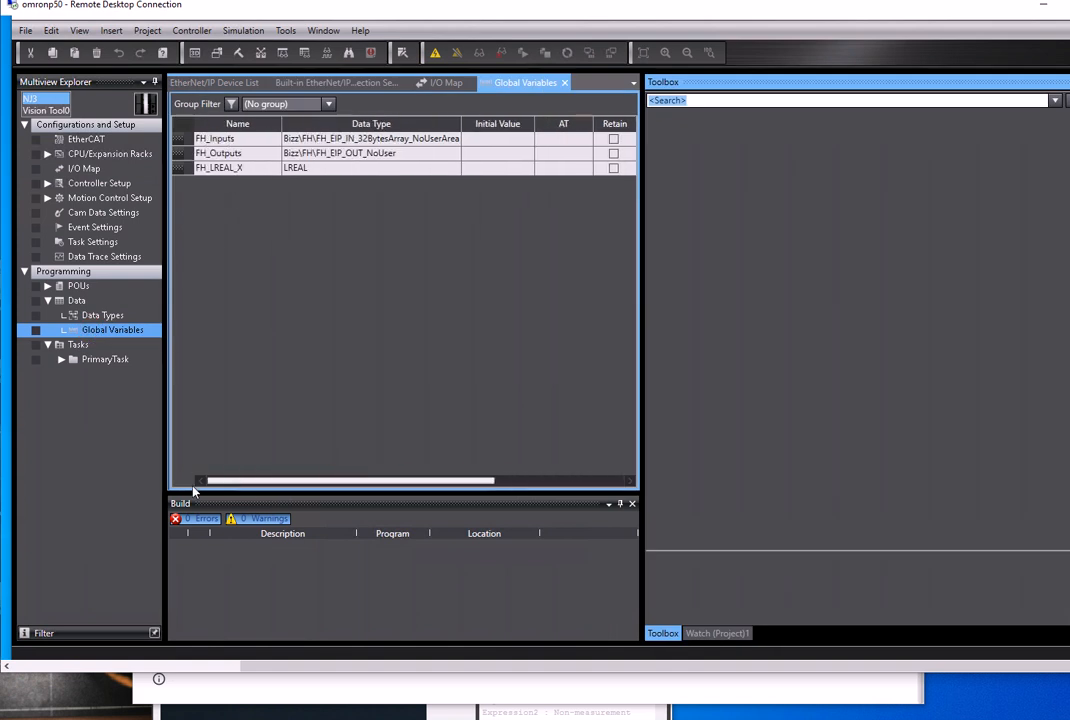
{"action": "left_click", "coordinate": [717, 633]}
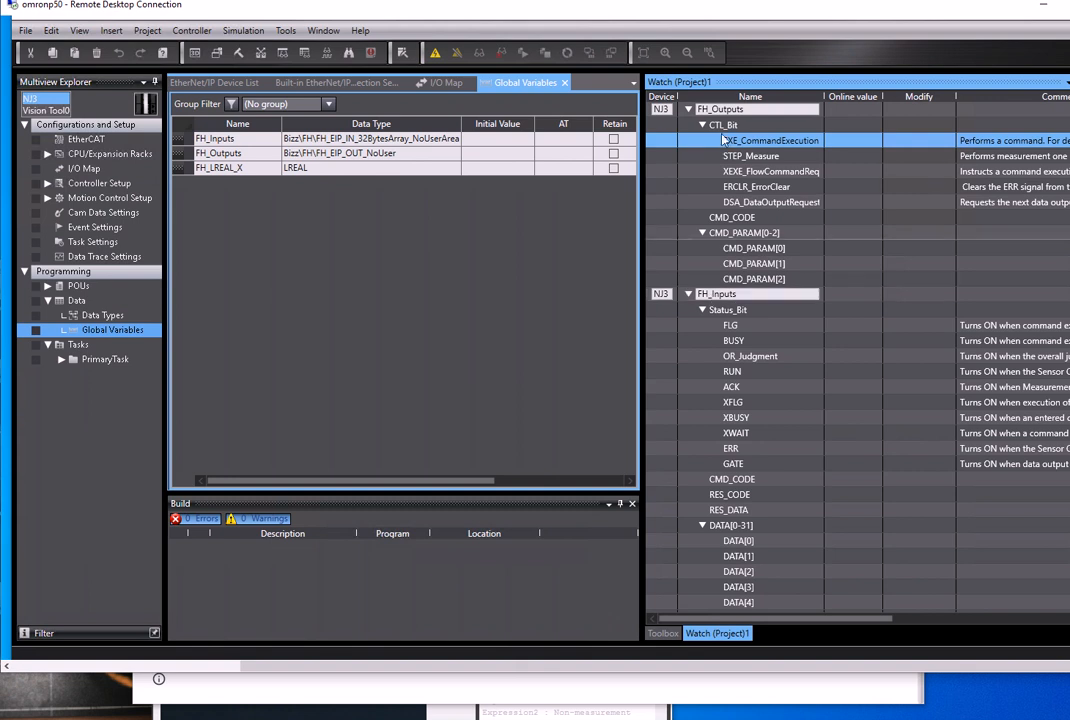
Step: Go online with the controller, review the commands available for CMD_CODE in the watch table and choose SetUnitData
{"action": "left_click", "coordinate": [733, 217]}
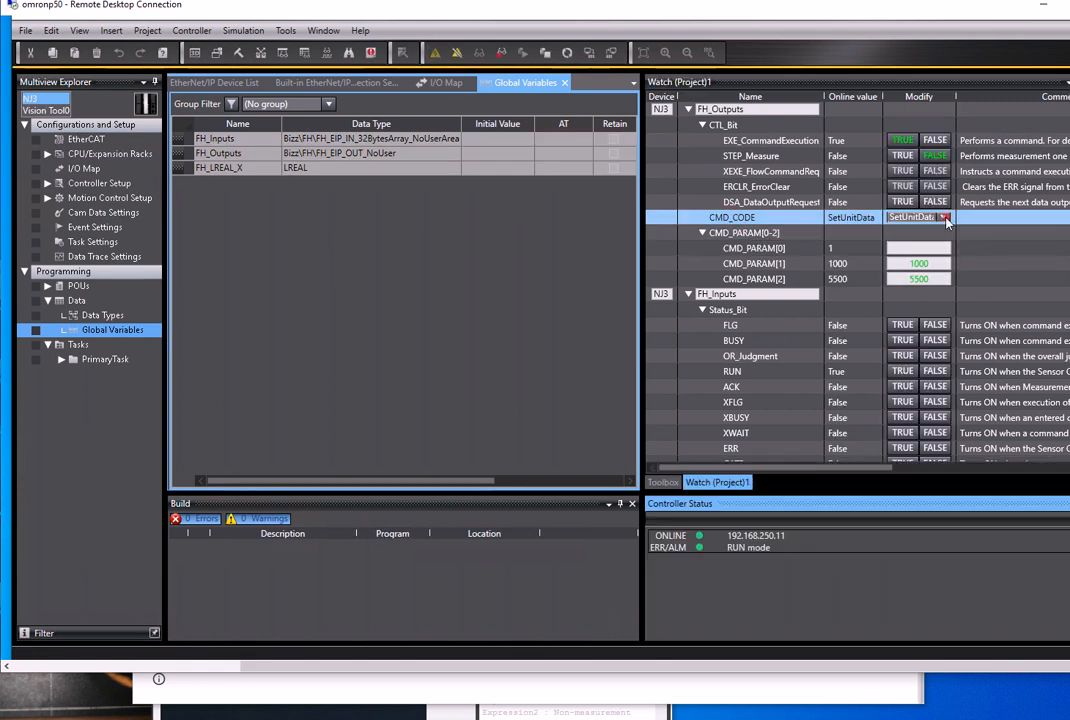
{"action": "left_click", "coordinate": [930, 219]}
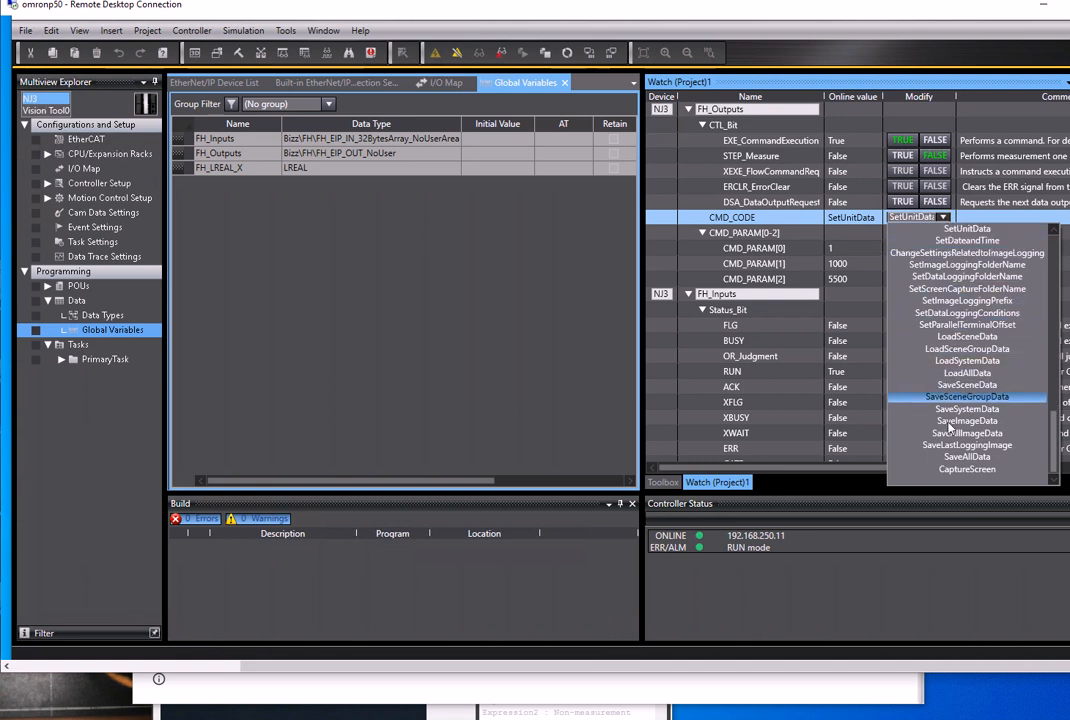
{"action": "left_click", "coordinate": [954, 230]}
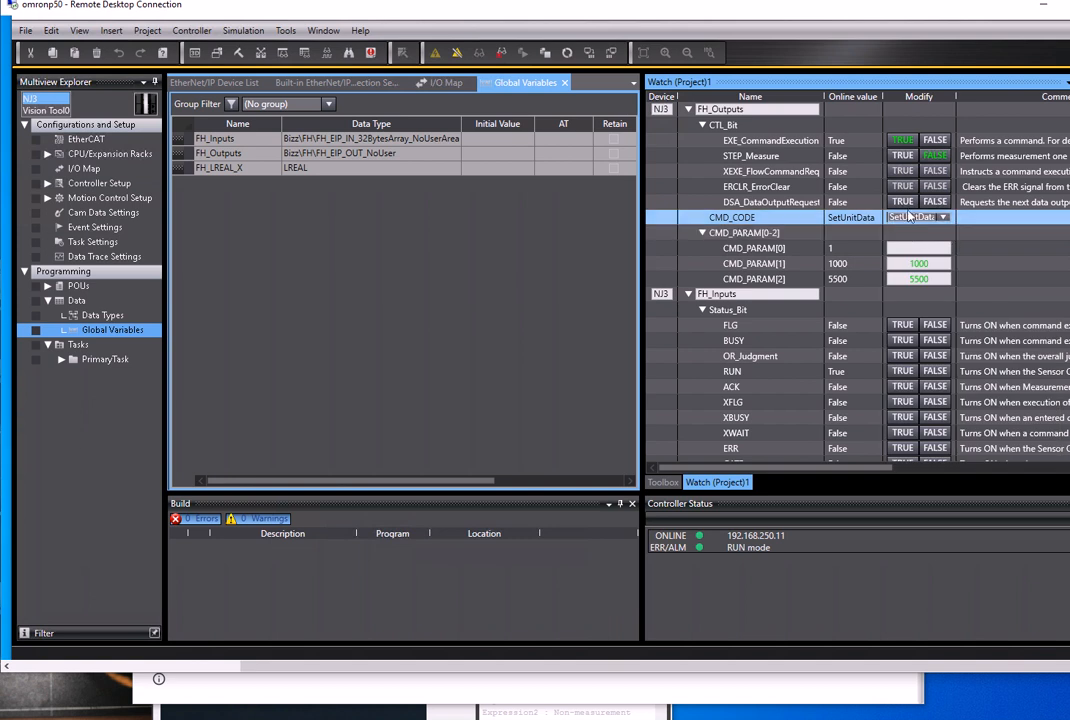